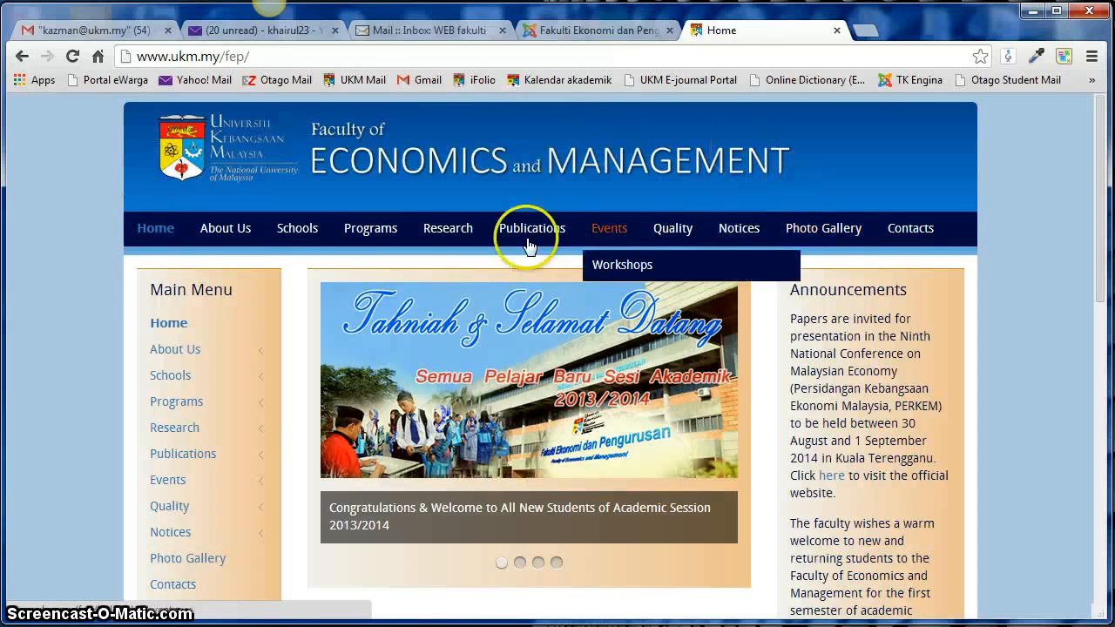
# Open the faculty site's Photo Gallery page and look over the Public Gallery entry and its latest images
pyautogui.click(830, 235)
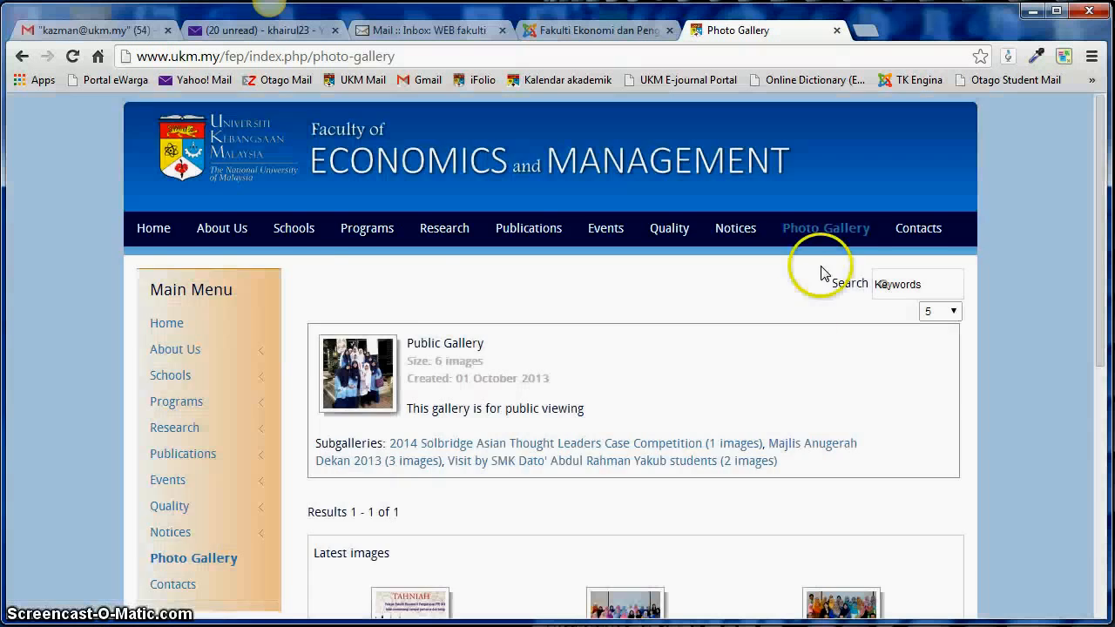
pyautogui.scroll(-3, 804, 311)
pyautogui.scroll(1, 804, 316)
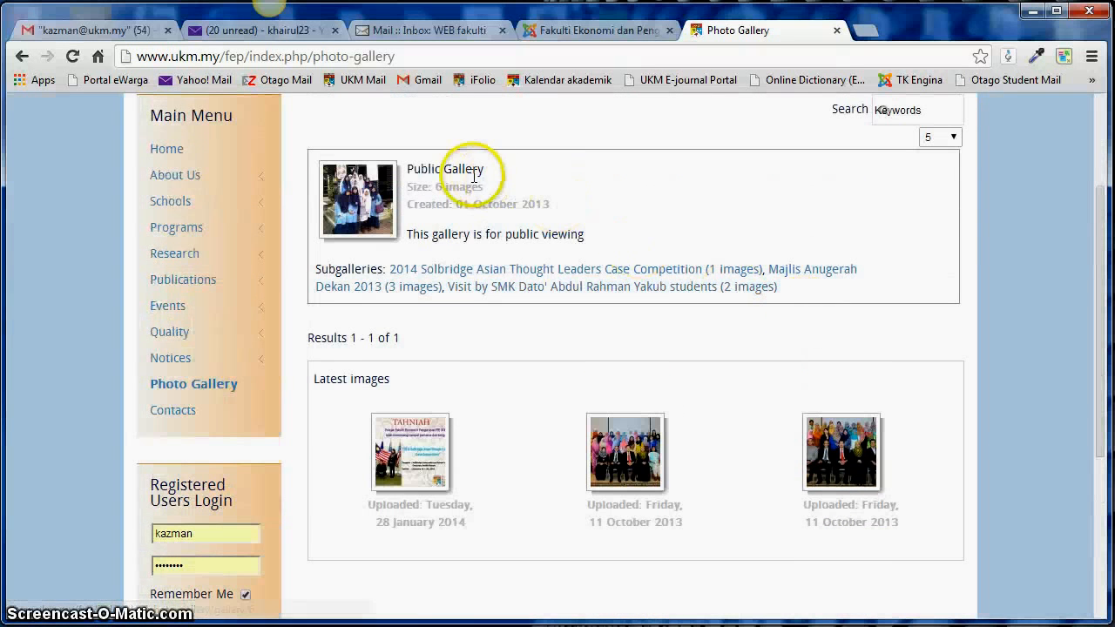
pyautogui.scroll(1, 533, 219)
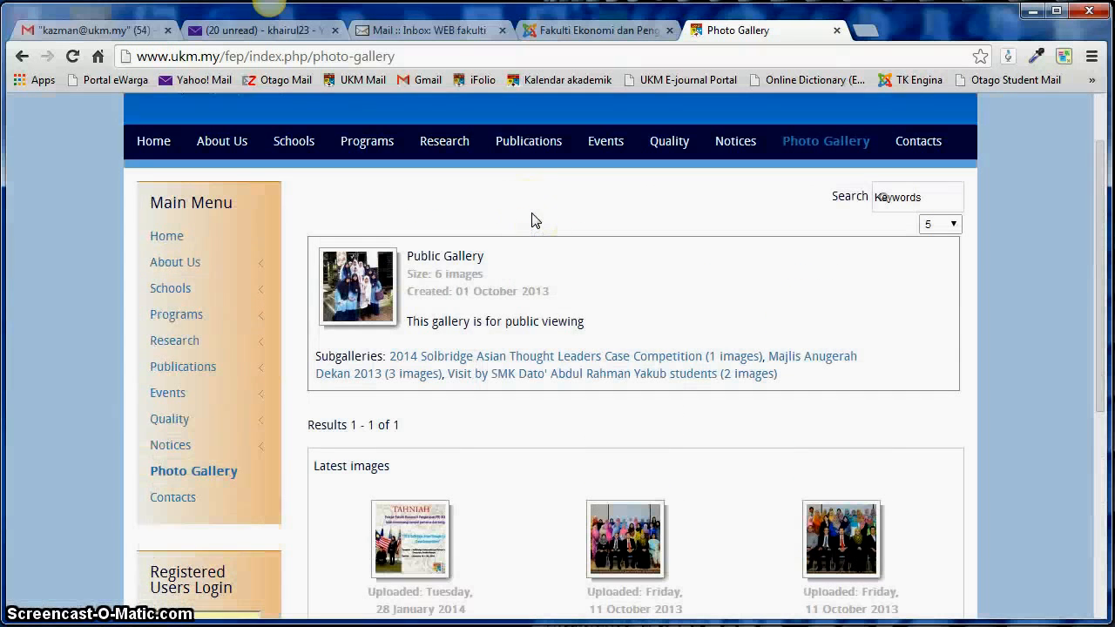
pyautogui.scroll(1, 533, 219)
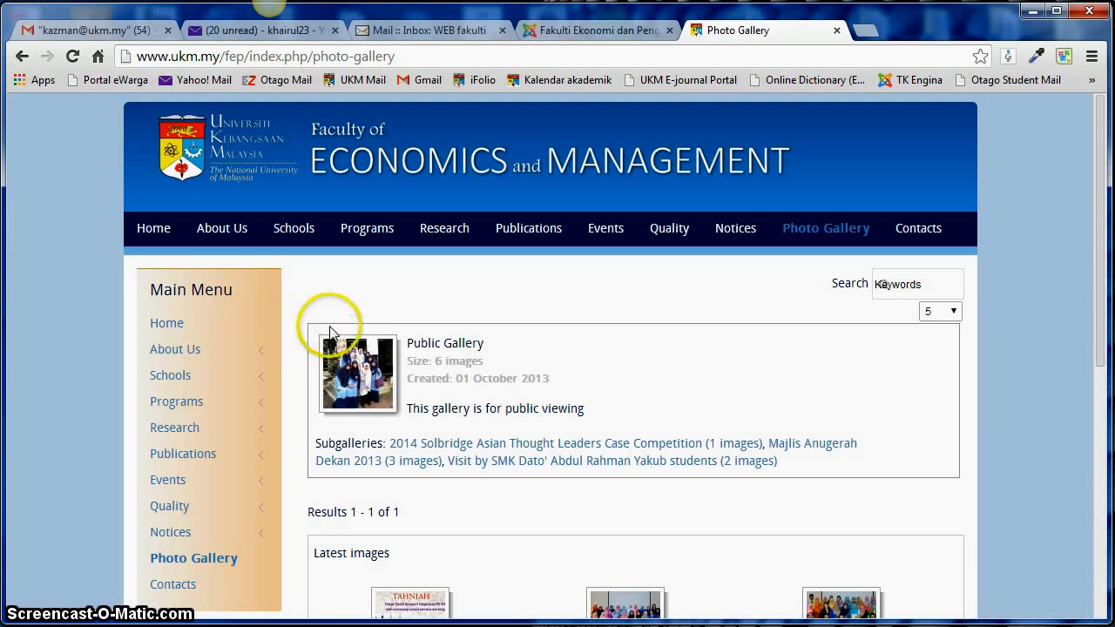
pyautogui.scroll(-1, 287, 307)
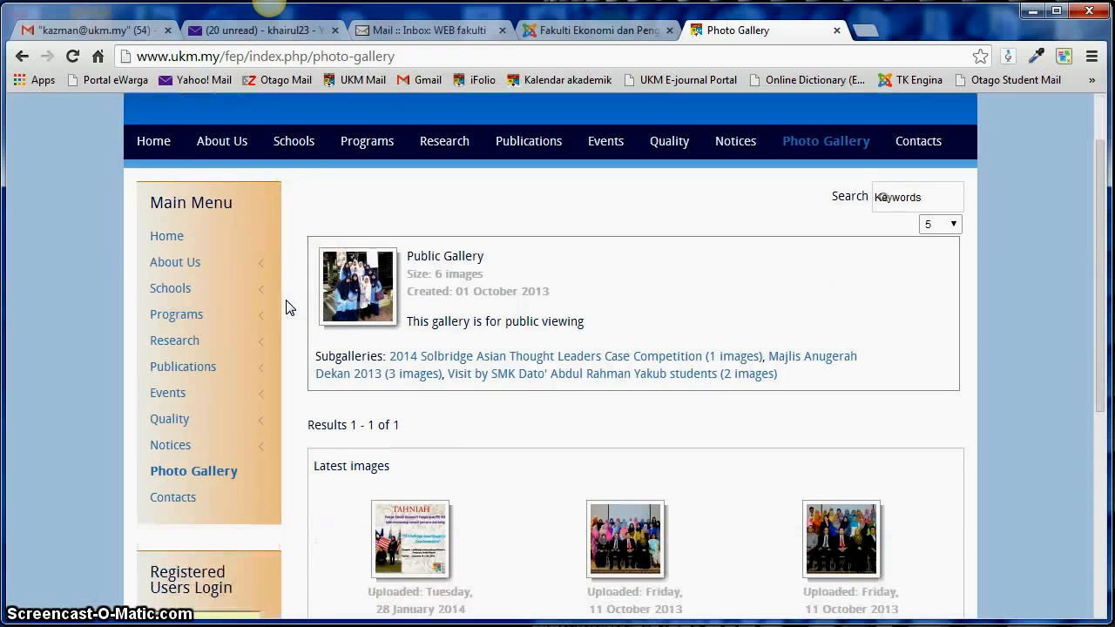
pyautogui.scroll(1, 288, 306)
pyautogui.moveTo(756, 225)
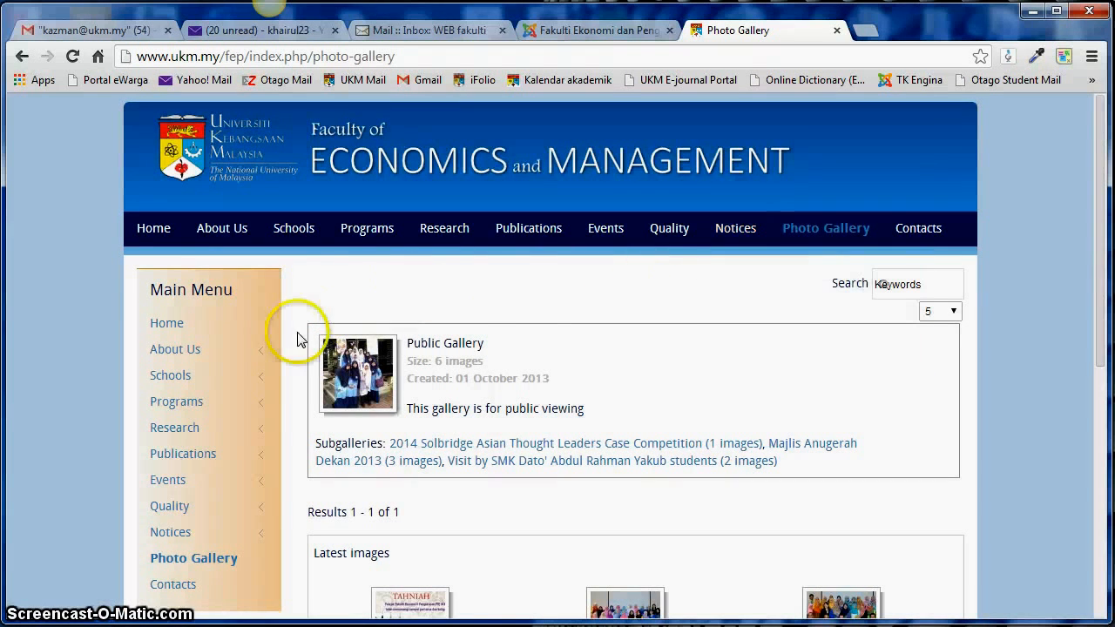
# Log in to the site as a registered user with the prefilled username and password
pyautogui.scroll(-5, 281, 323)
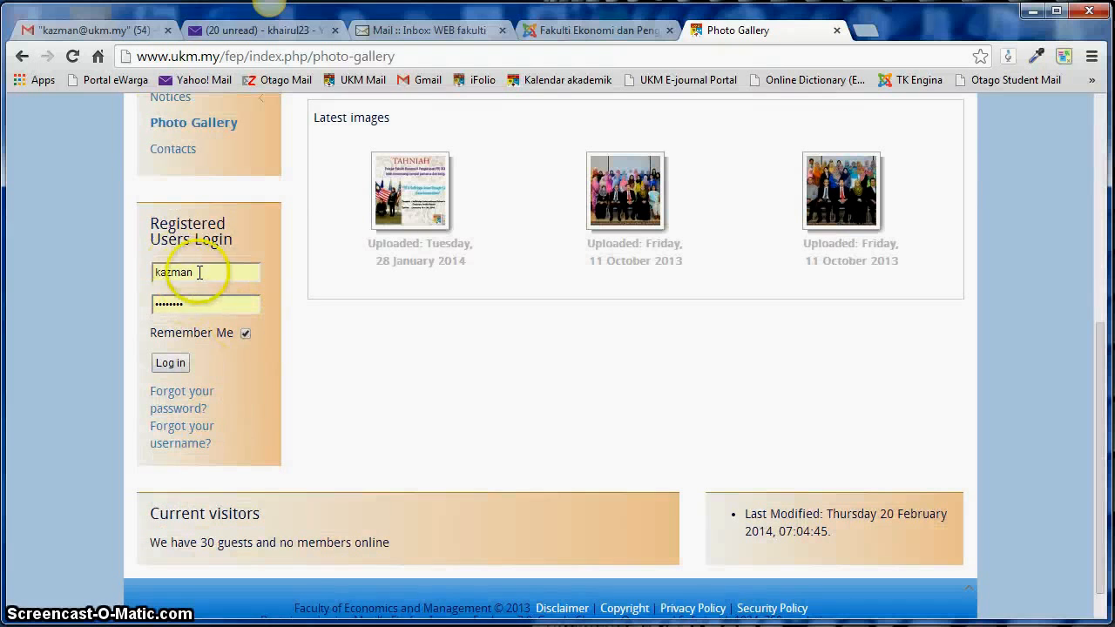
pyautogui.moveTo(195, 272); pyautogui.dragTo(107, 278)
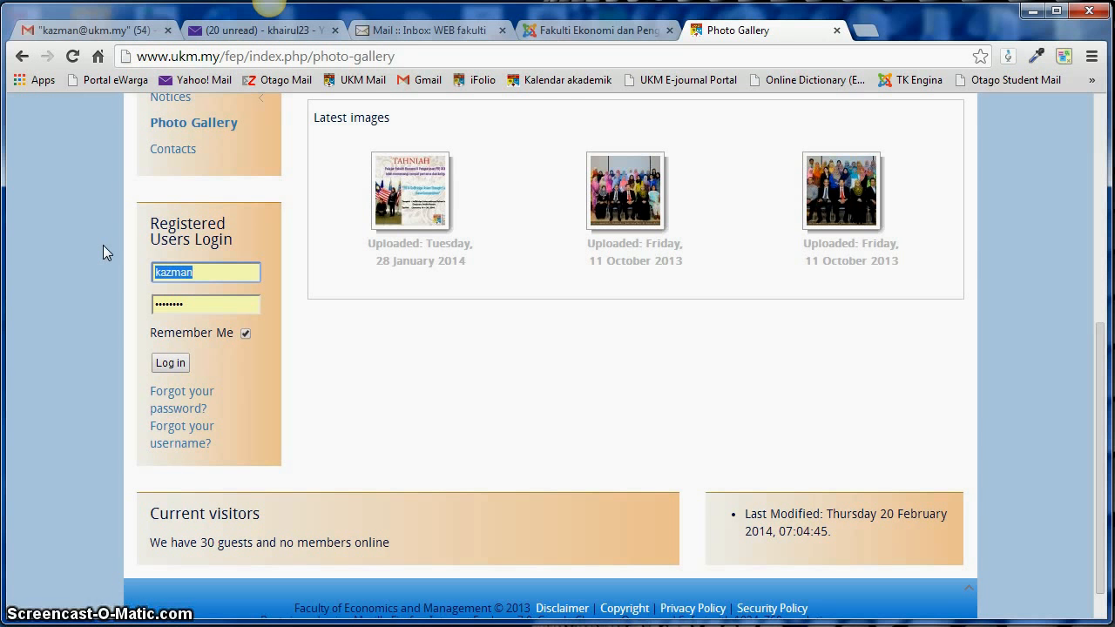
pyautogui.click(110, 244)
pyautogui.scroll(1, 250, 397)
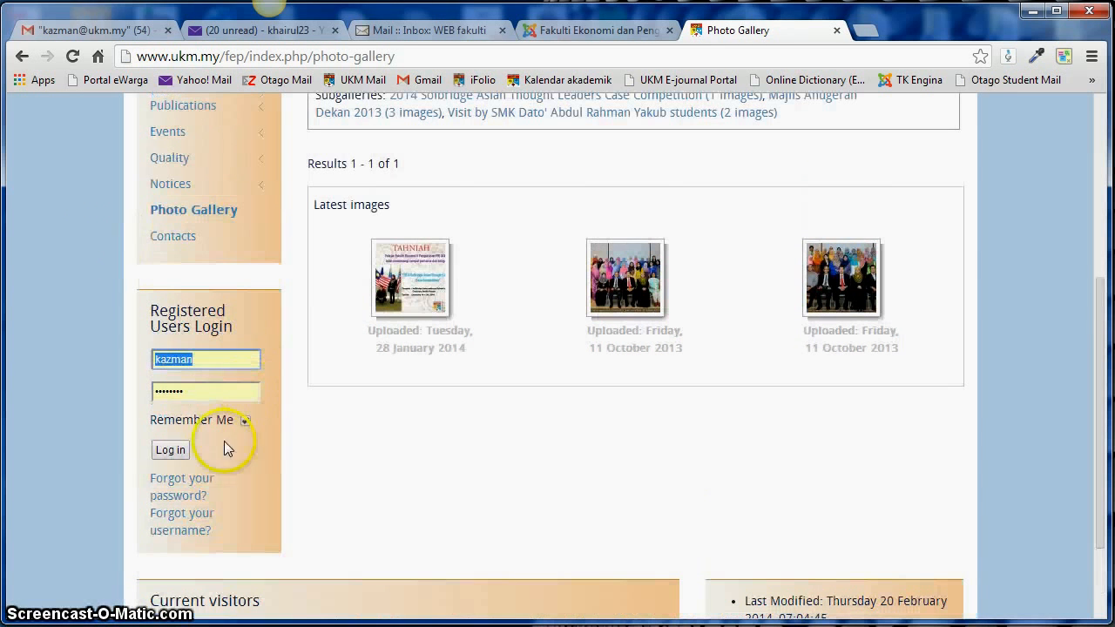
pyautogui.click(172, 453)
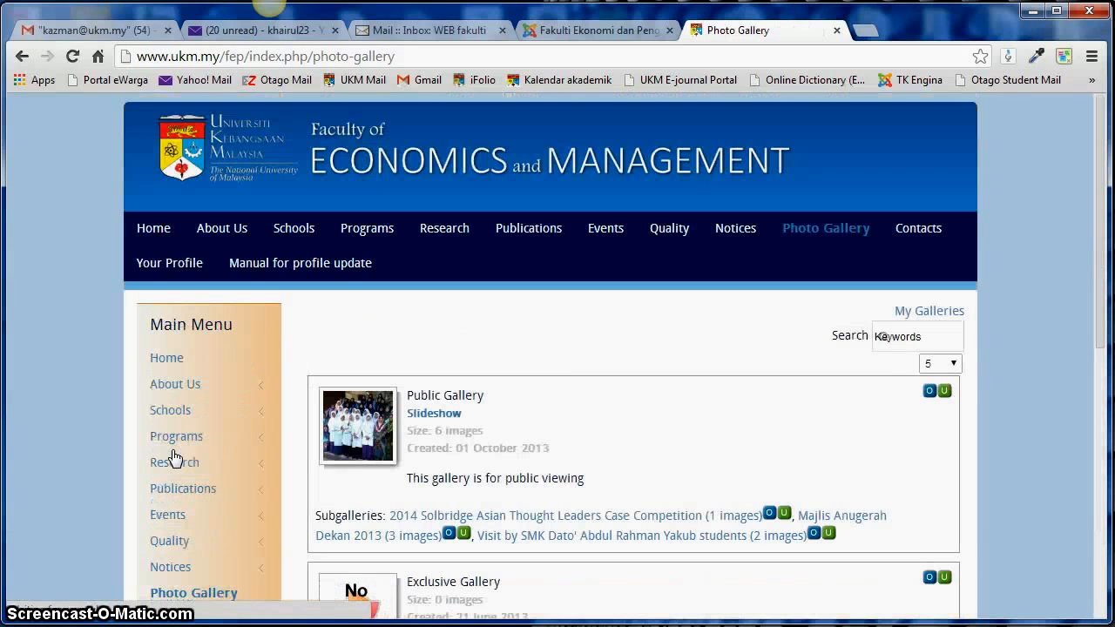
# Examine the Public Gallery and Exclusive Gallery entries and their subgalleries on the logged-in Photo Gallery page
pyautogui.scroll(-3, 513, 331)
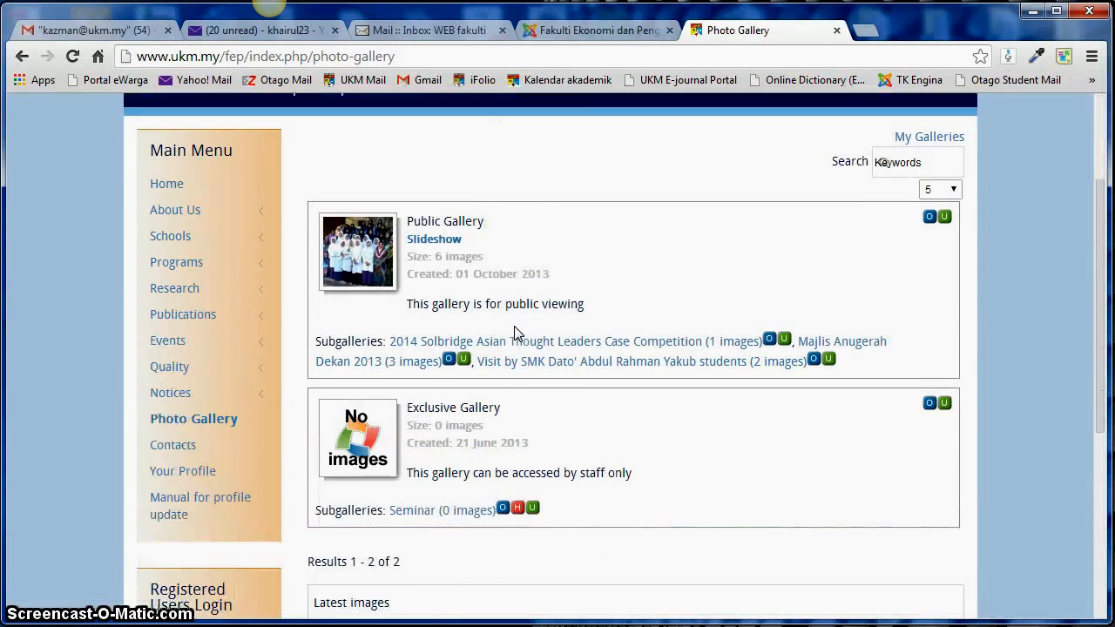
pyautogui.scroll(3, 515, 331)
pyautogui.scroll(-3, 516, 334)
pyautogui.scroll(3, 514, 331)
pyautogui.scroll(-2, 514, 331)
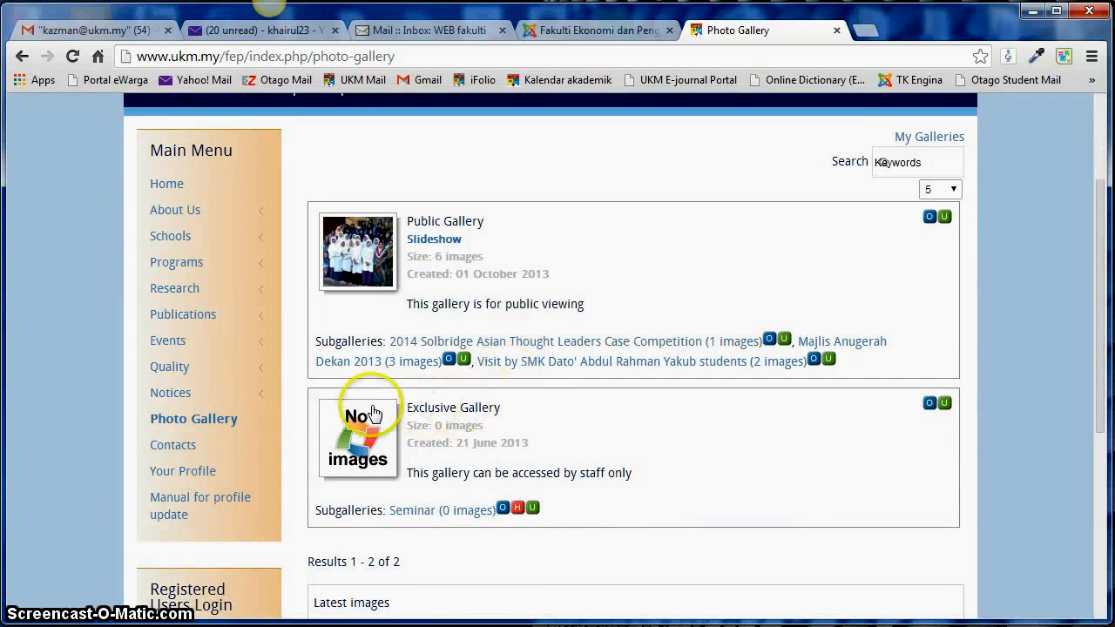
pyautogui.scroll(1, 475, 297)
pyautogui.scroll(1, 484, 292)
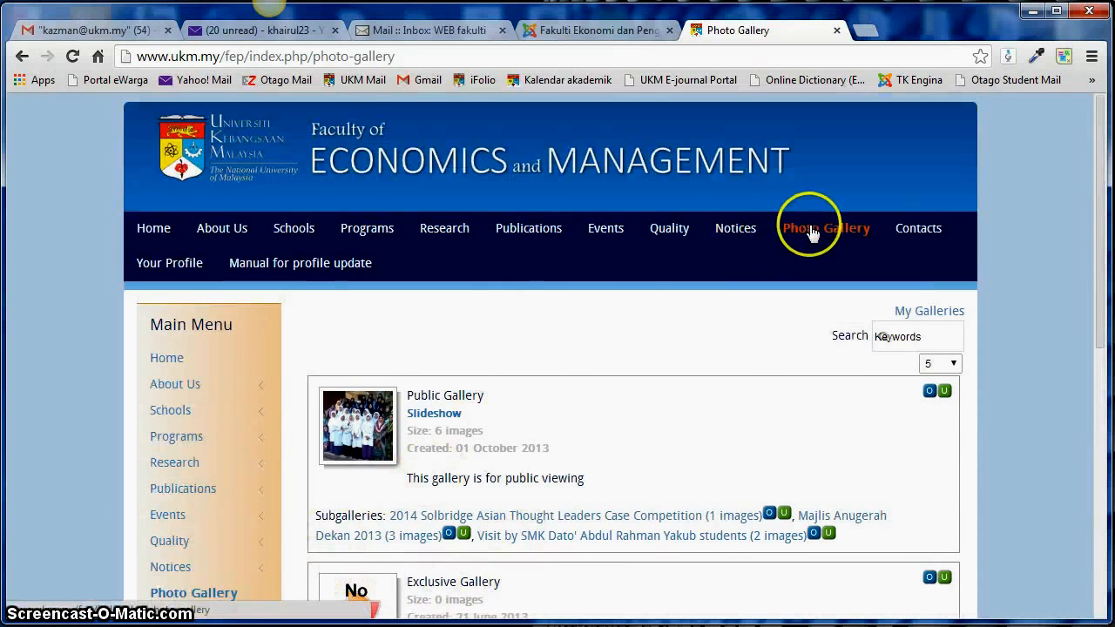
pyautogui.scroll(-2, 645, 317)
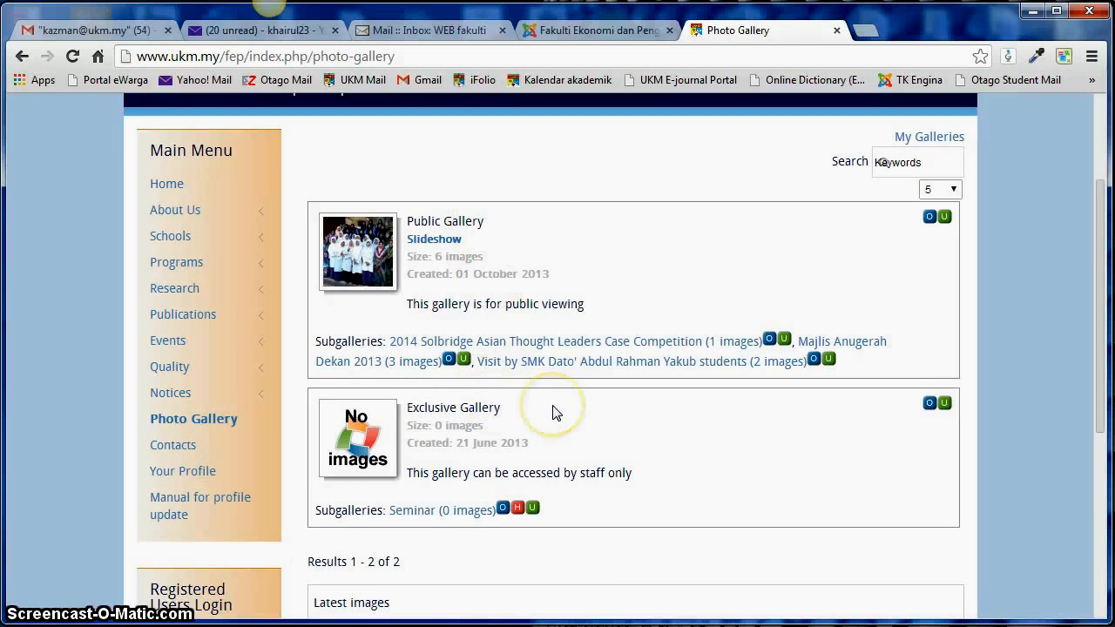
pyautogui.scroll(-2, 556, 412)
pyautogui.scroll(1, 555, 412)
pyautogui.scroll(1, 556, 412)
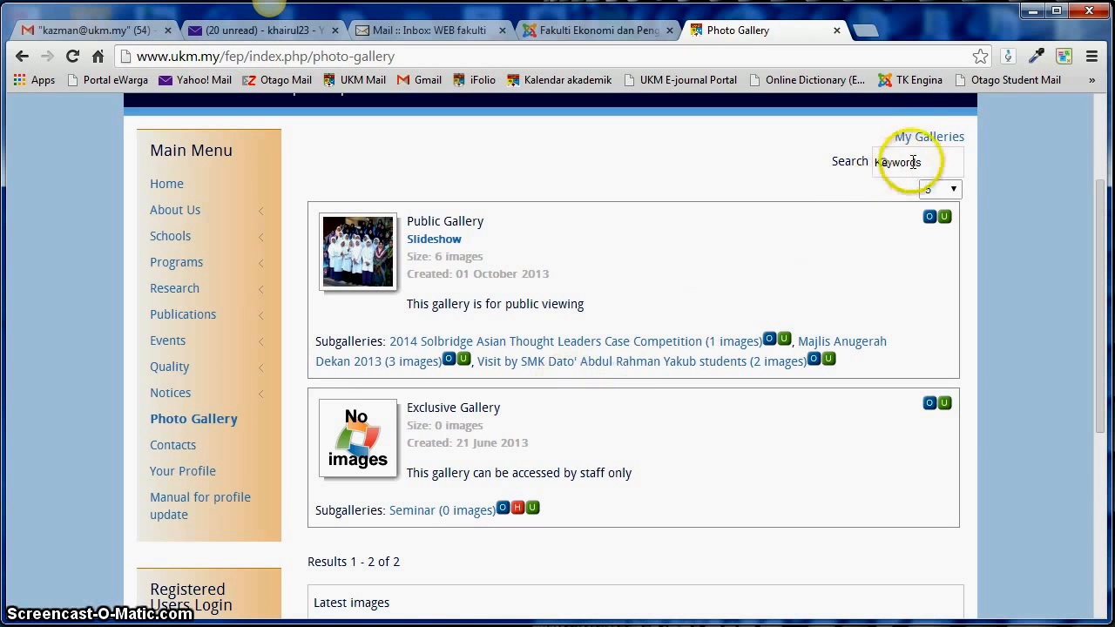
# Open the My Galleries page and view the user information and gallery management options
pyautogui.click(949, 144)
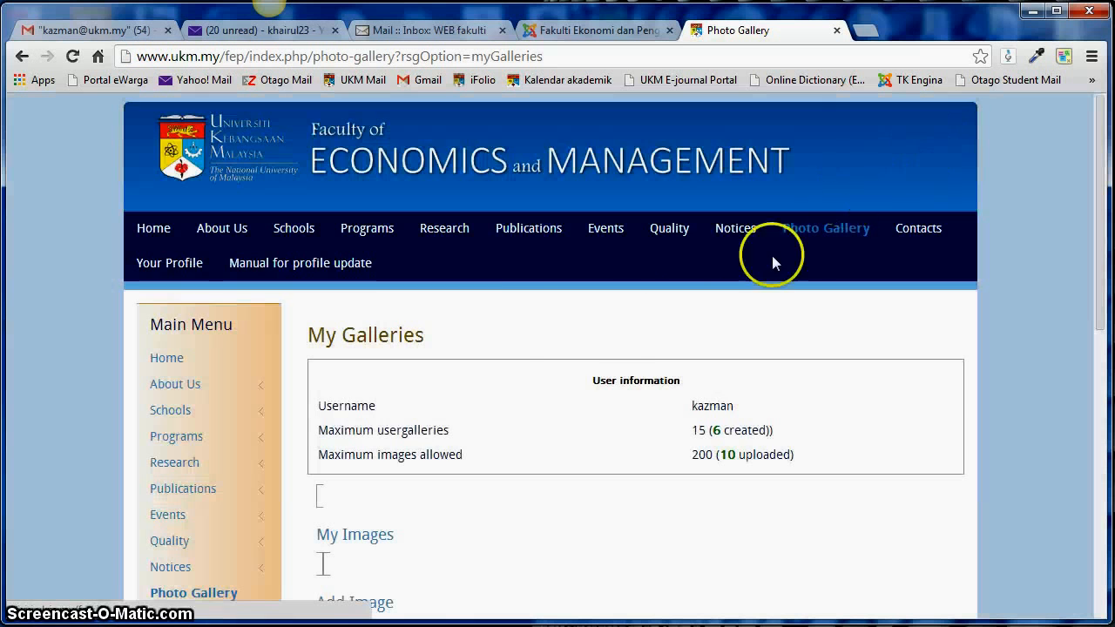
pyautogui.scroll(-1, 523, 316)
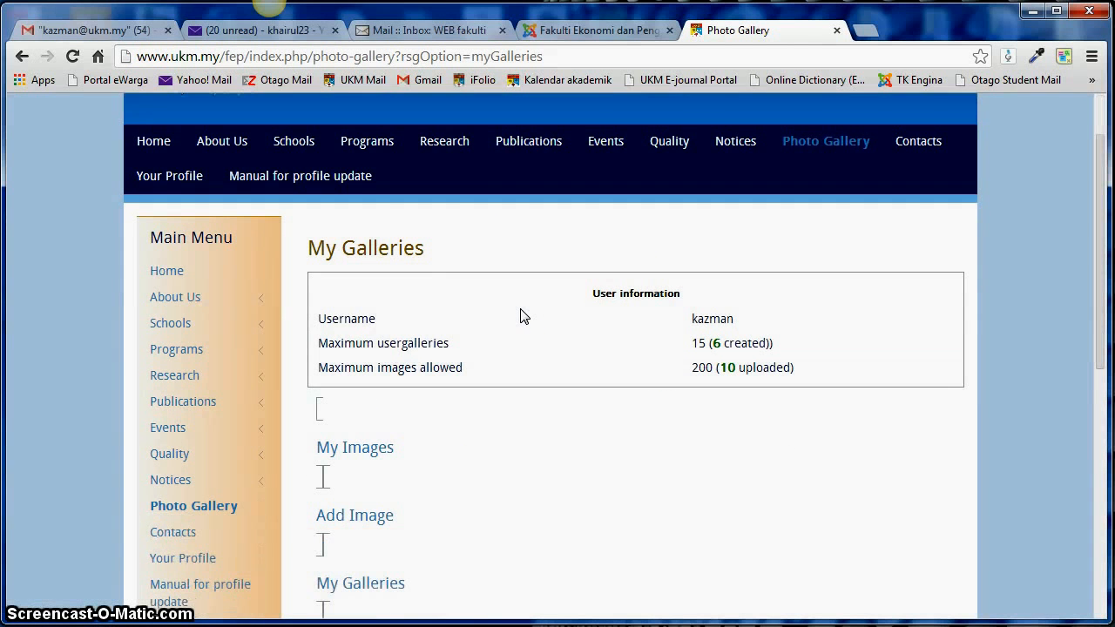
pyautogui.scroll(-1, 403, 297)
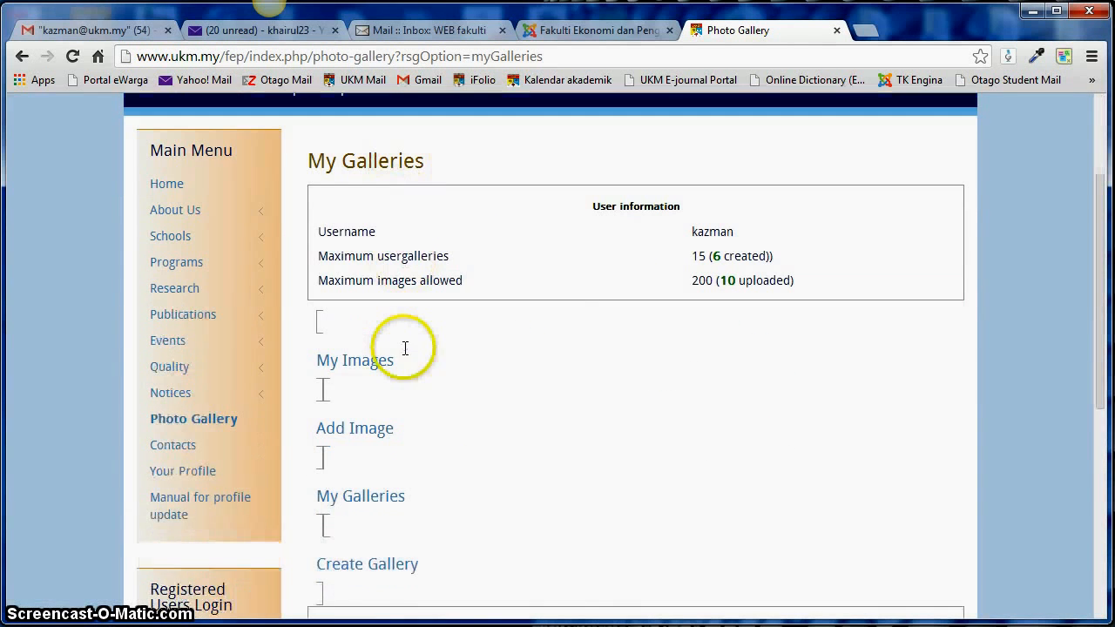
# Look through the My Images, Add Image, My Galleries and Create Gallery options on the gallery management page
pyautogui.click(363, 371)
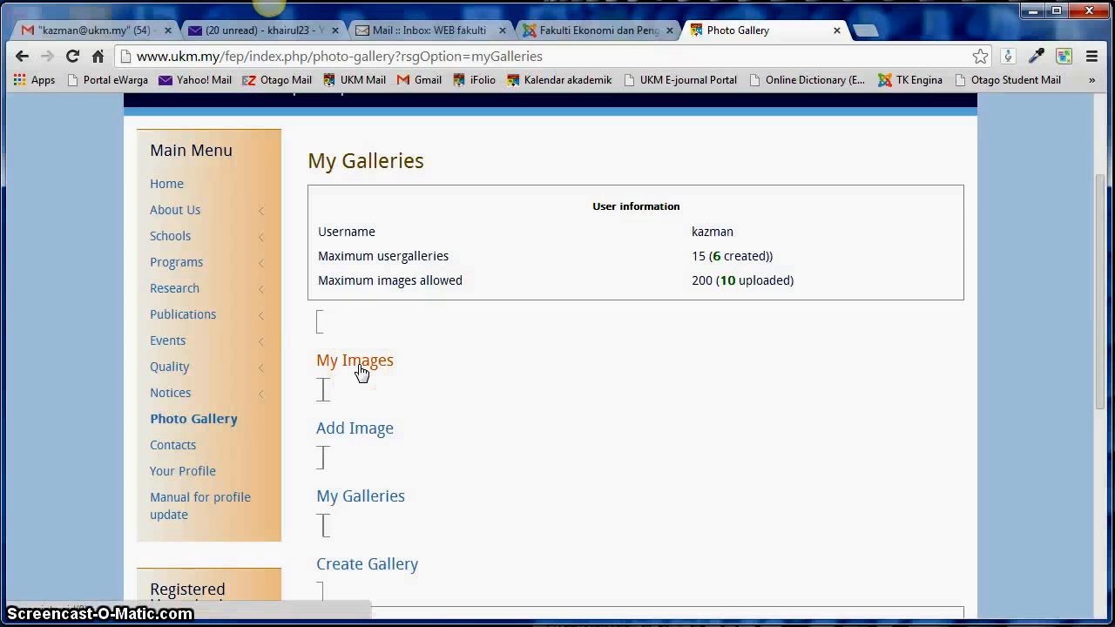
pyautogui.scroll(-1, 455, 371)
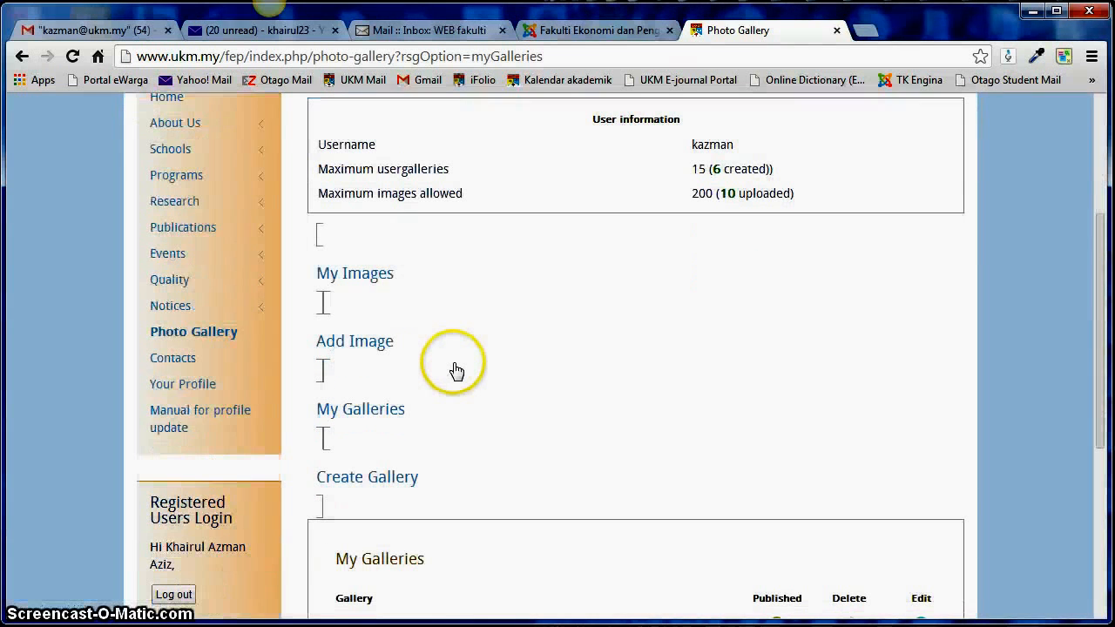
pyautogui.click(370, 280)
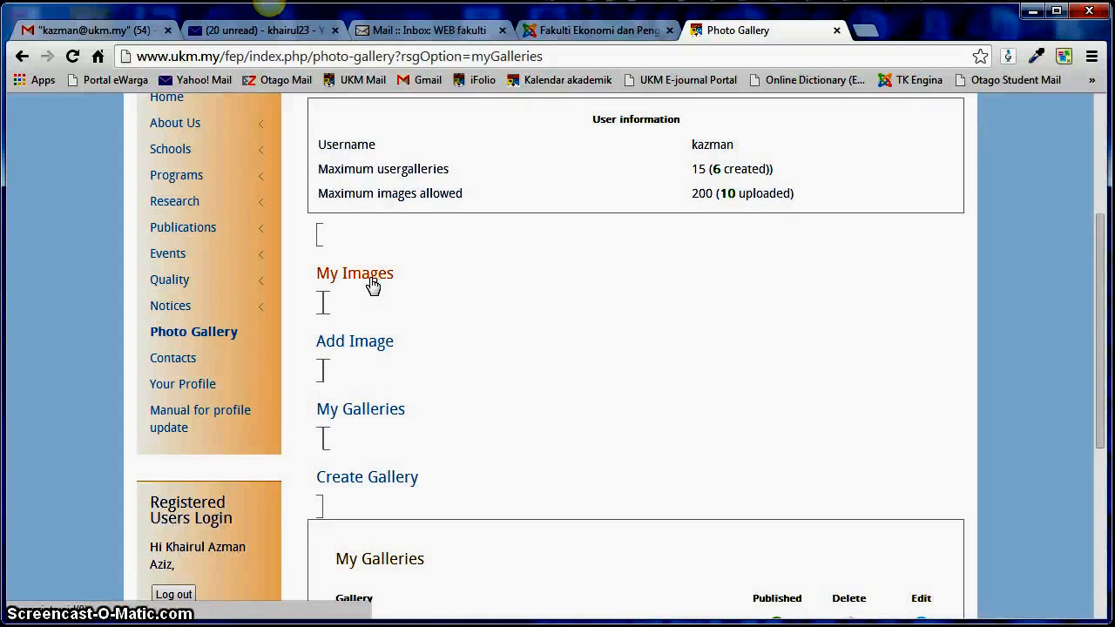
pyautogui.click(386, 349)
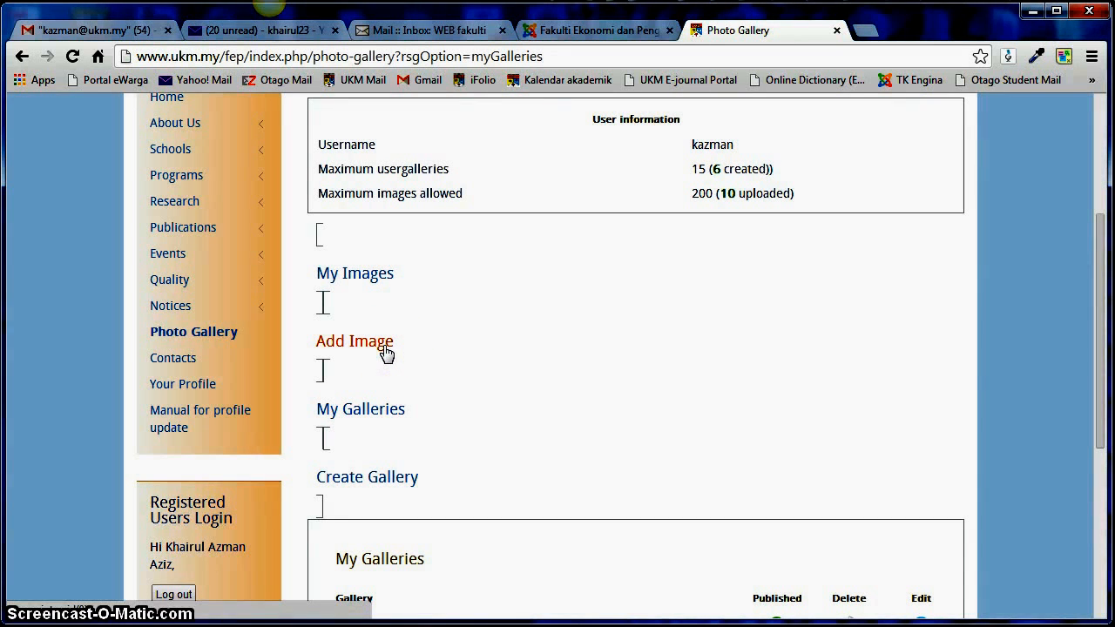
pyautogui.scroll(-1, 389, 358)
pyautogui.click(387, 335)
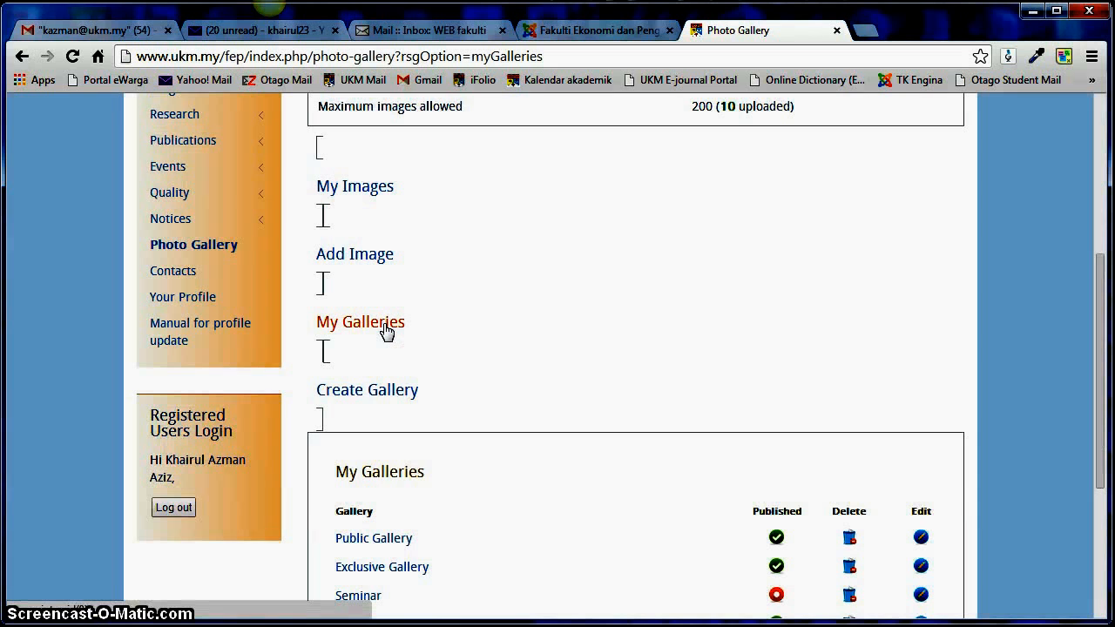
pyautogui.scroll(-1, 386, 333)
pyautogui.click(389, 311)
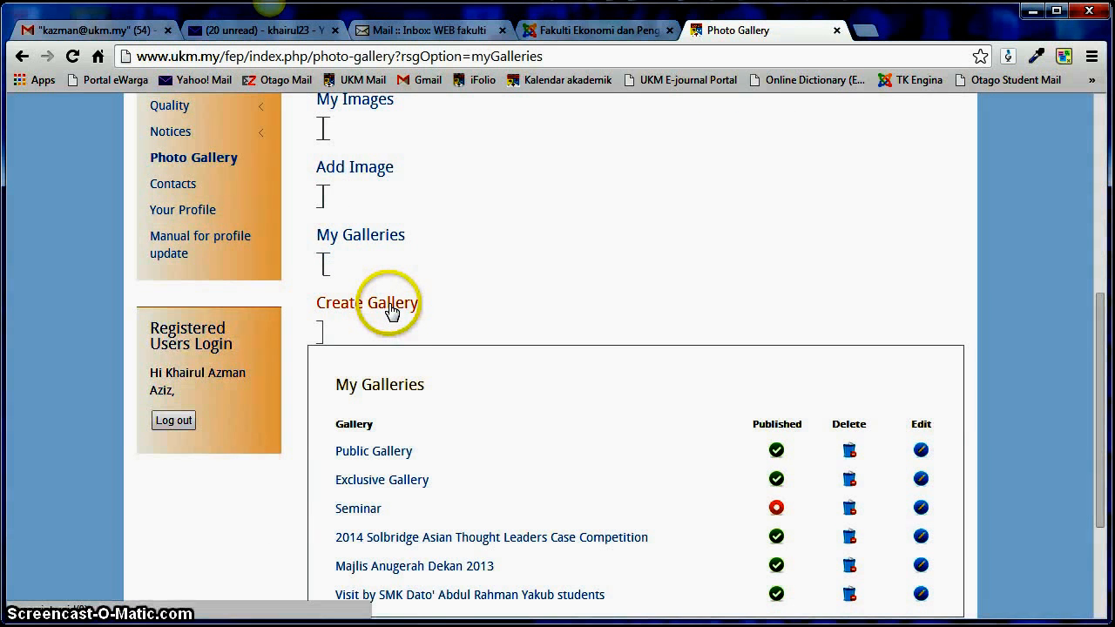
# Review the list of existing galleries with their published, delete and edit controls, and check the gallery and image limits
pyautogui.scroll(-2, 389, 311)
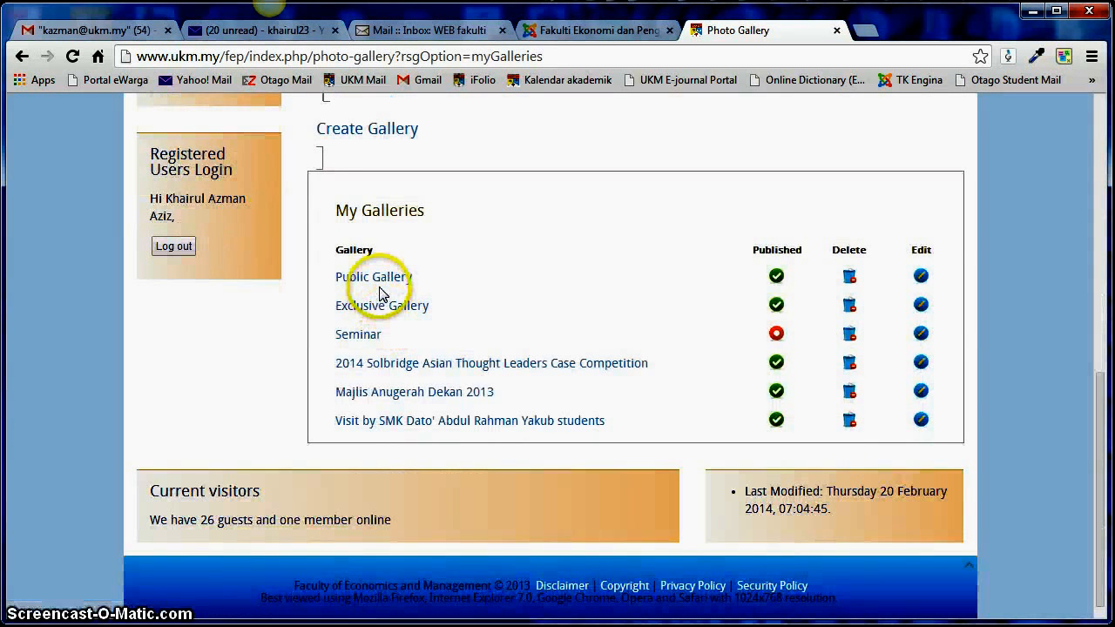
pyautogui.click(381, 286)
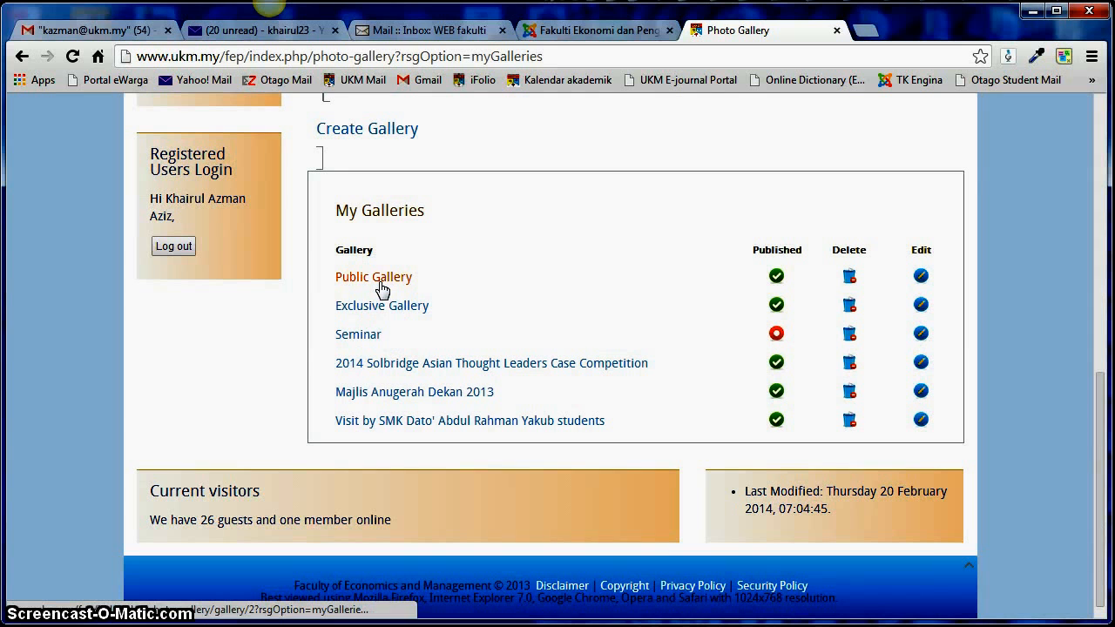
pyautogui.click(380, 287)
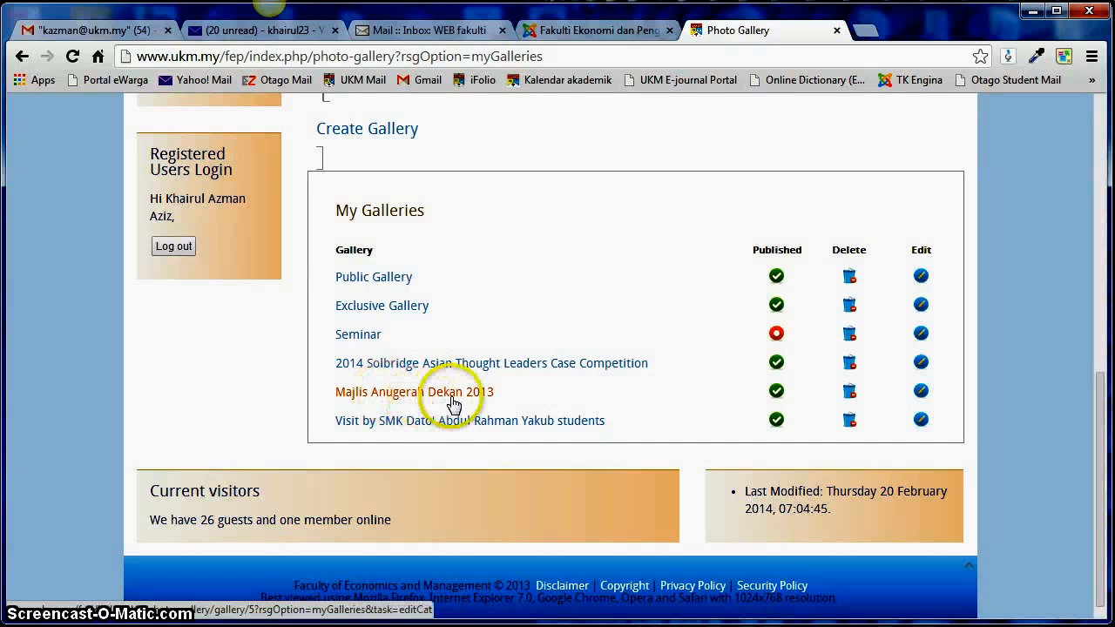
pyautogui.scroll(3, 497, 373)
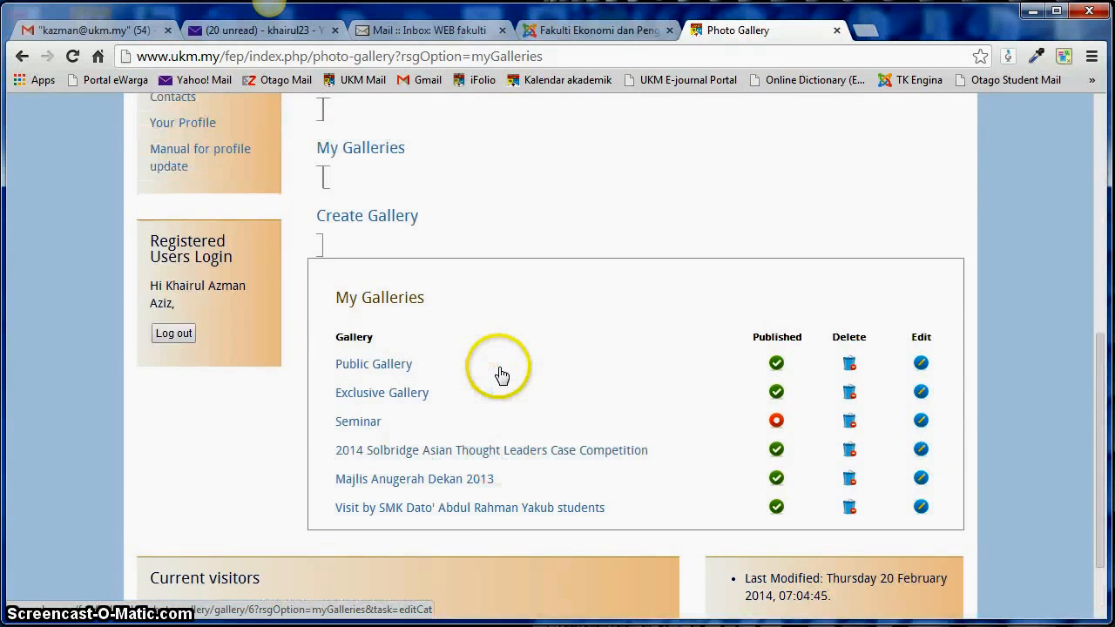
pyautogui.scroll(3, 502, 375)
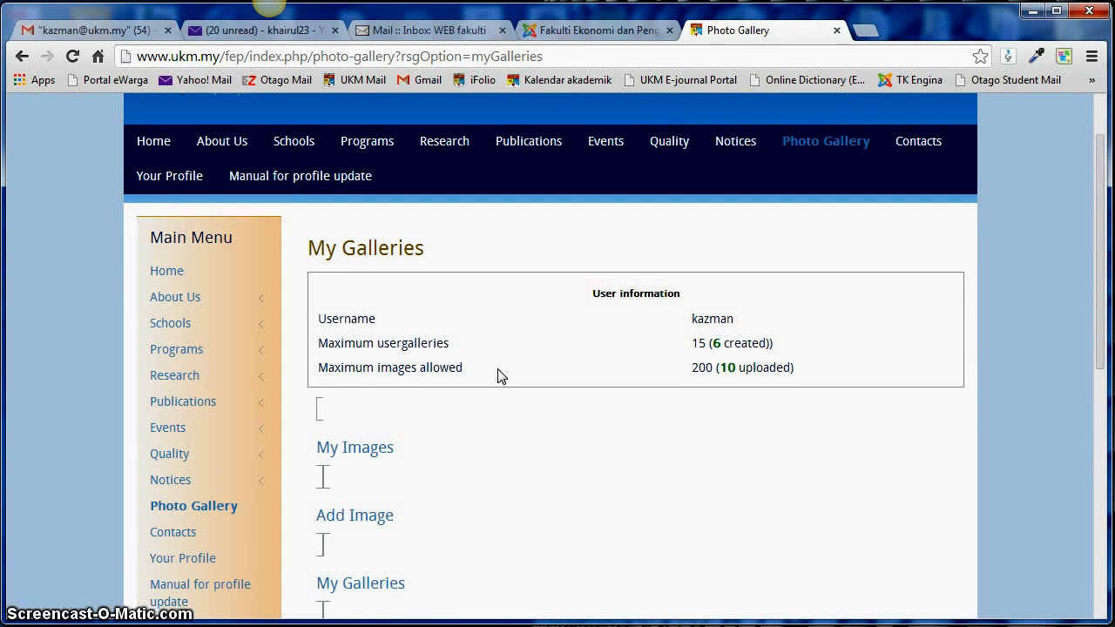
pyautogui.scroll(-3, 499, 374)
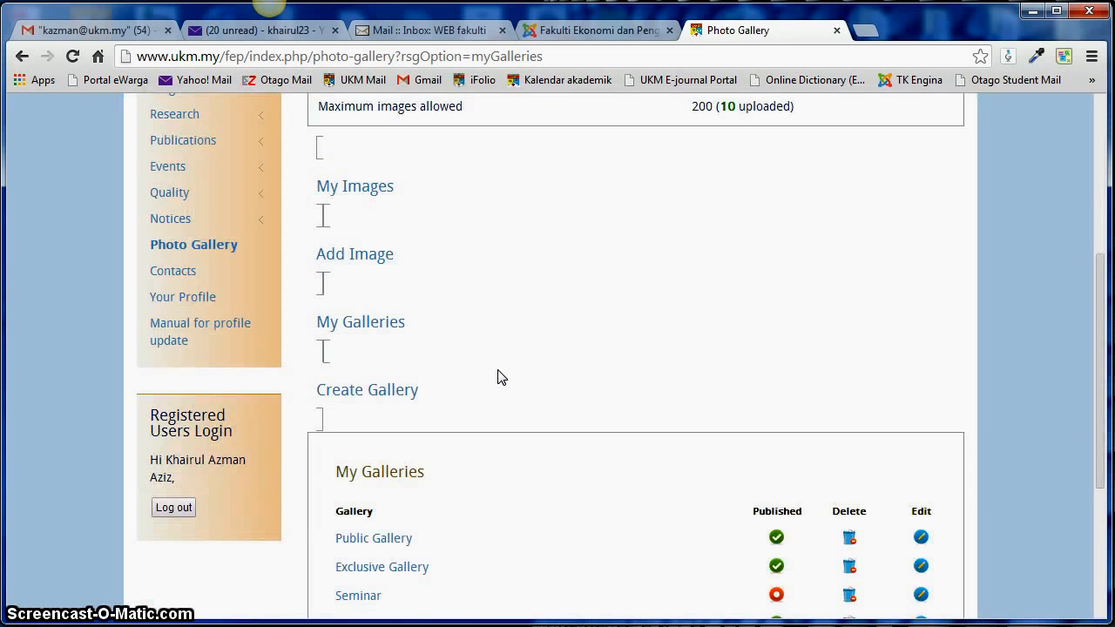
pyautogui.scroll(2, 500, 377)
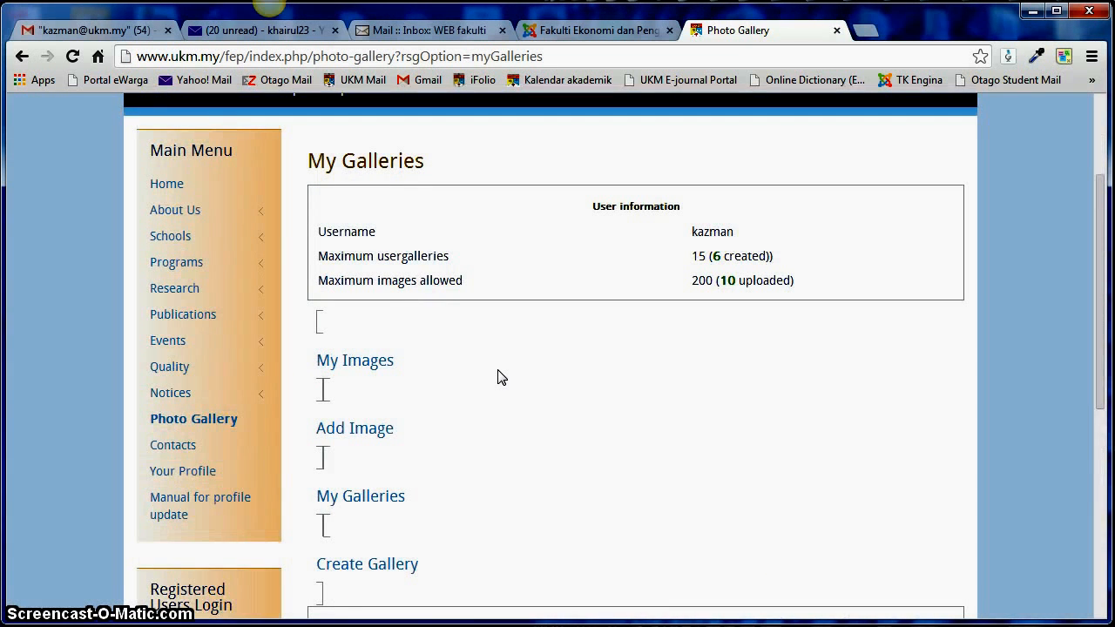
pyautogui.scroll(-1, 500, 378)
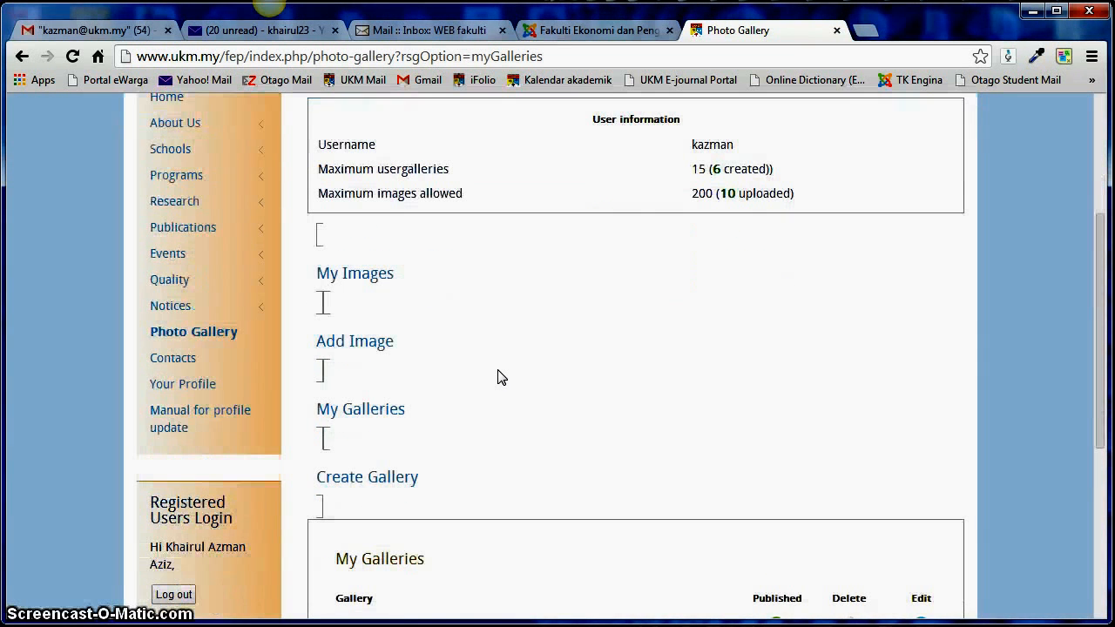
# Start creating a gallery with Public Gallery as its parent and Galeri Cubaan as its name
pyautogui.click(383, 484)
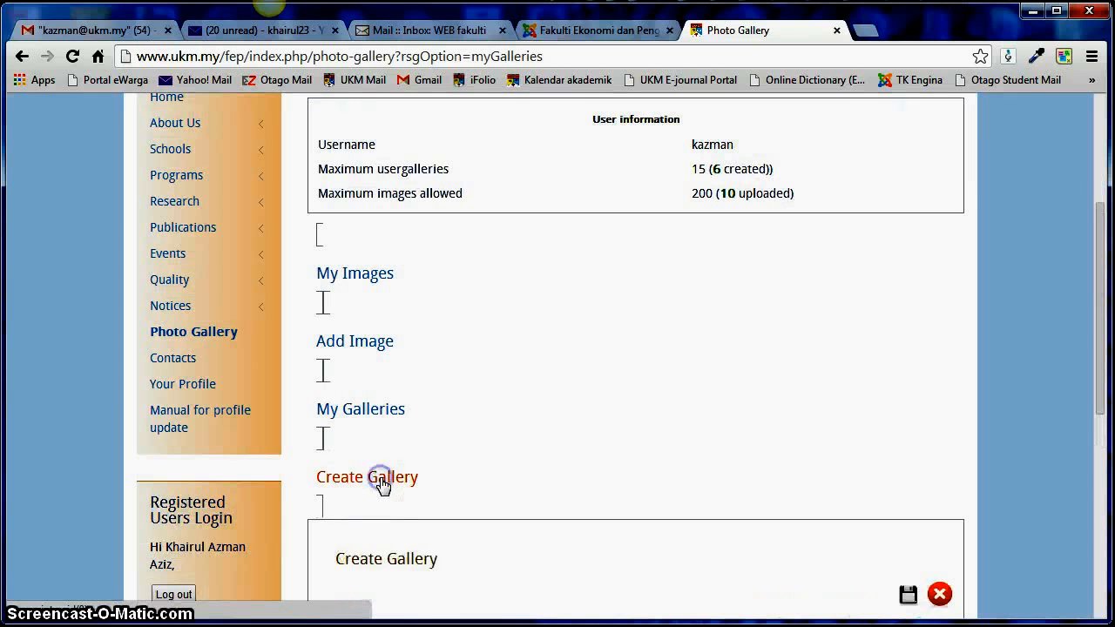
pyautogui.scroll(-3, 489, 465)
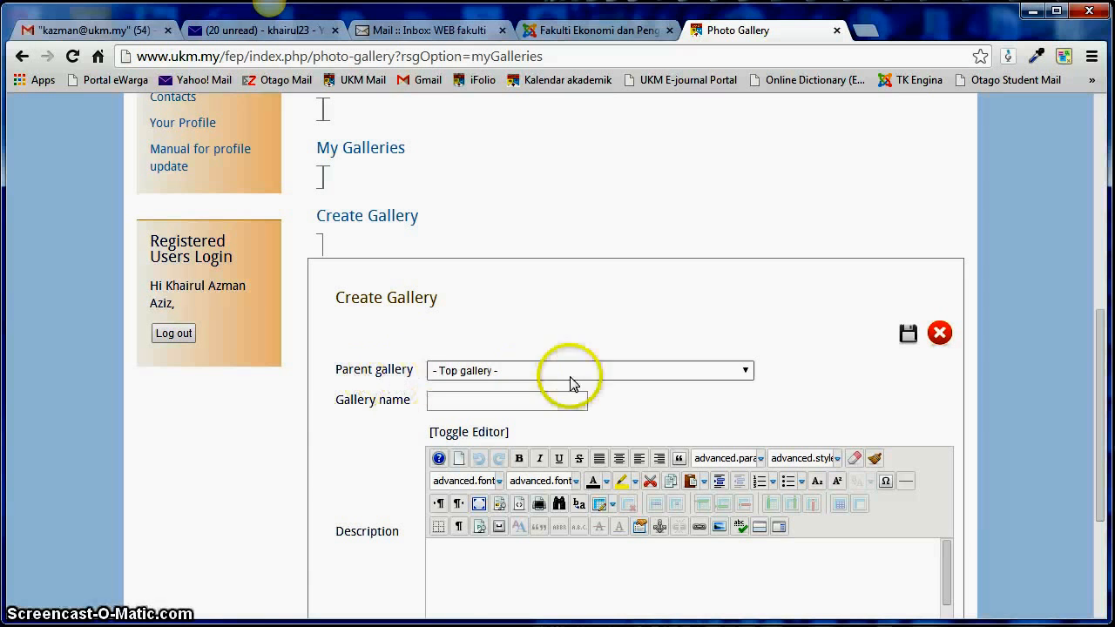
pyautogui.click(745, 371)
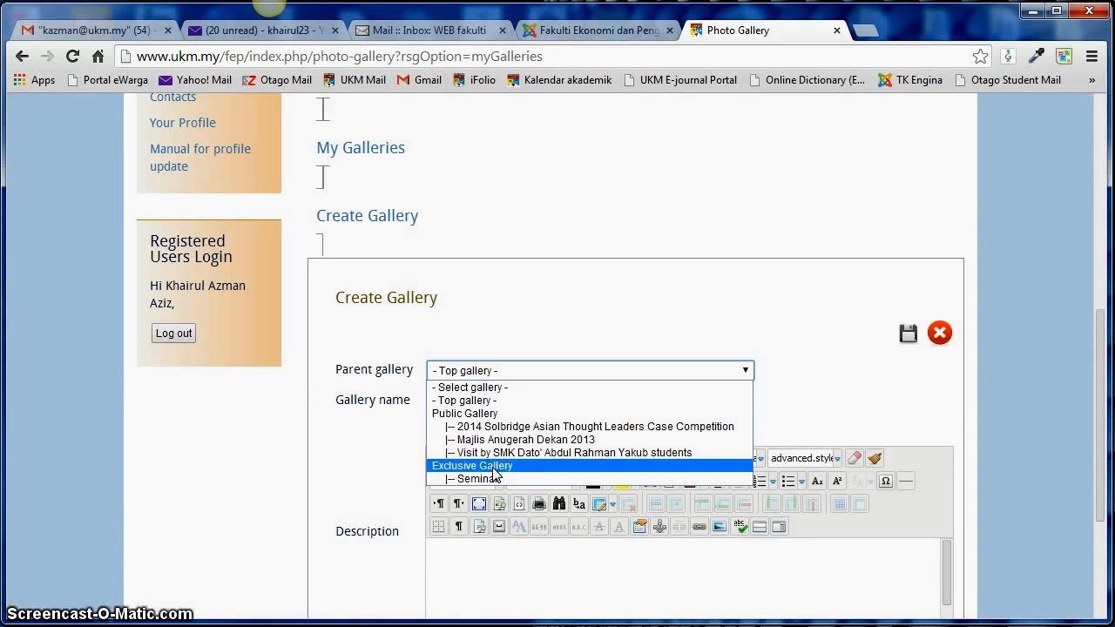
pyautogui.click(377, 450)
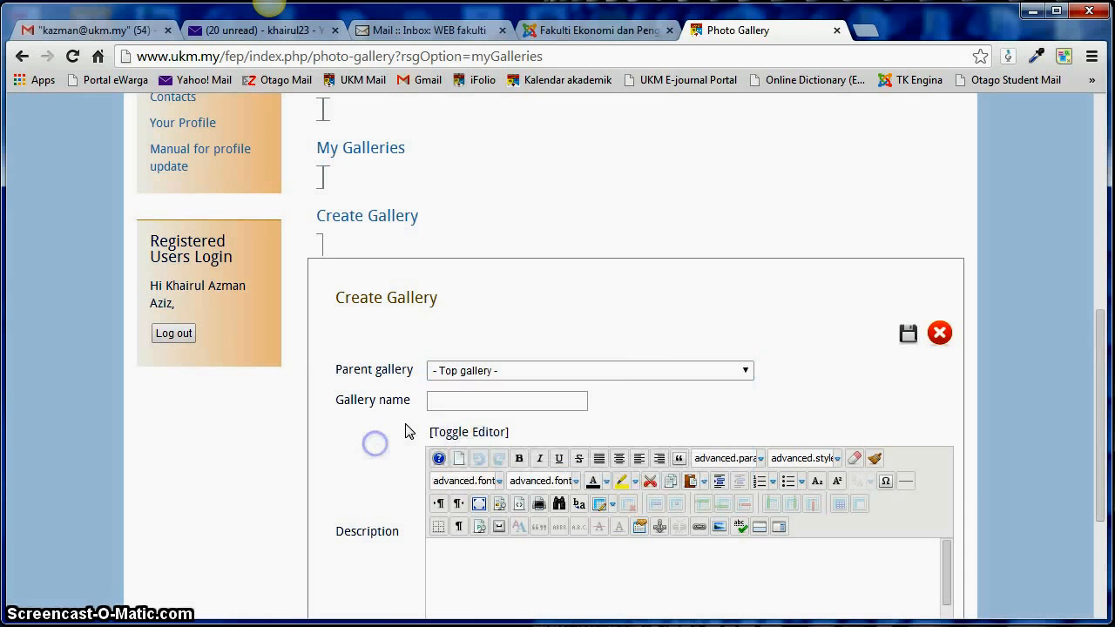
pyautogui.click(746, 372)
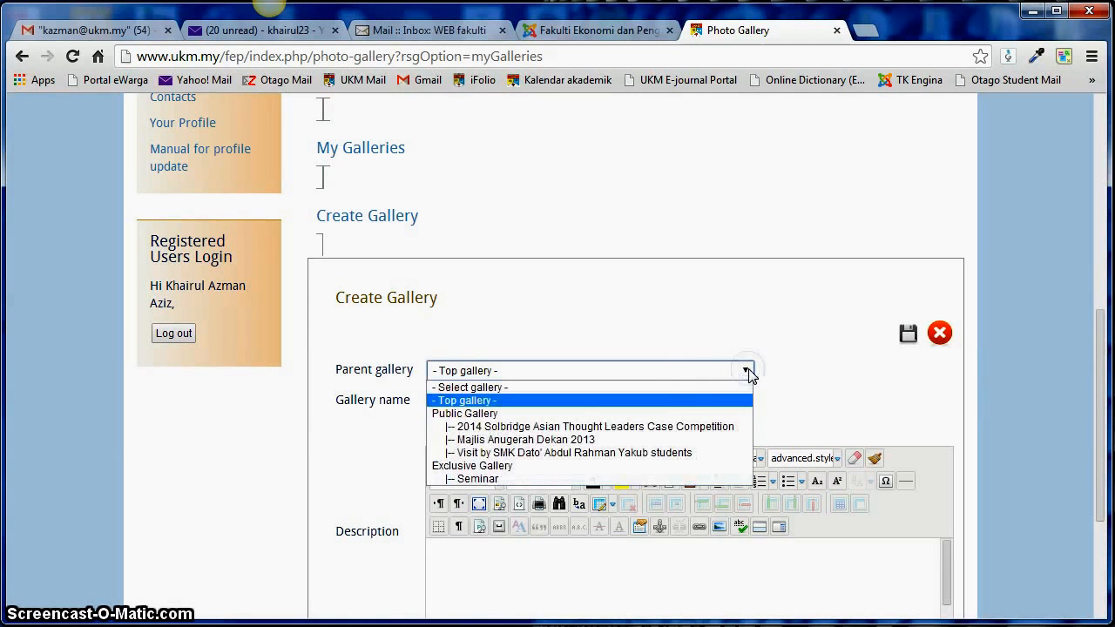
pyautogui.click(494, 414)
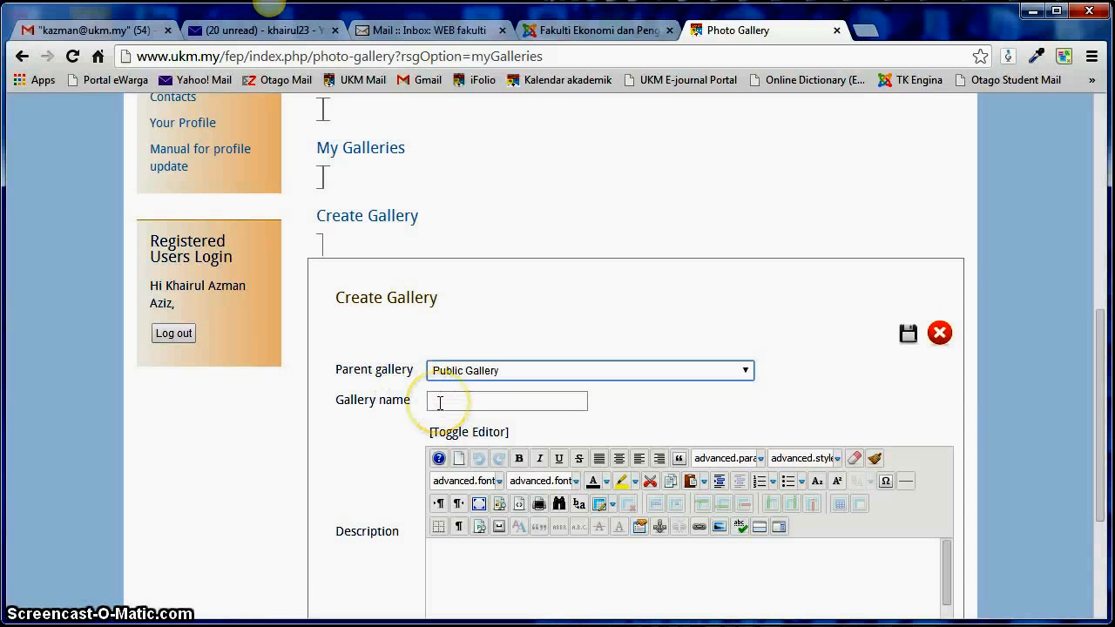
pyautogui.click(440, 401)
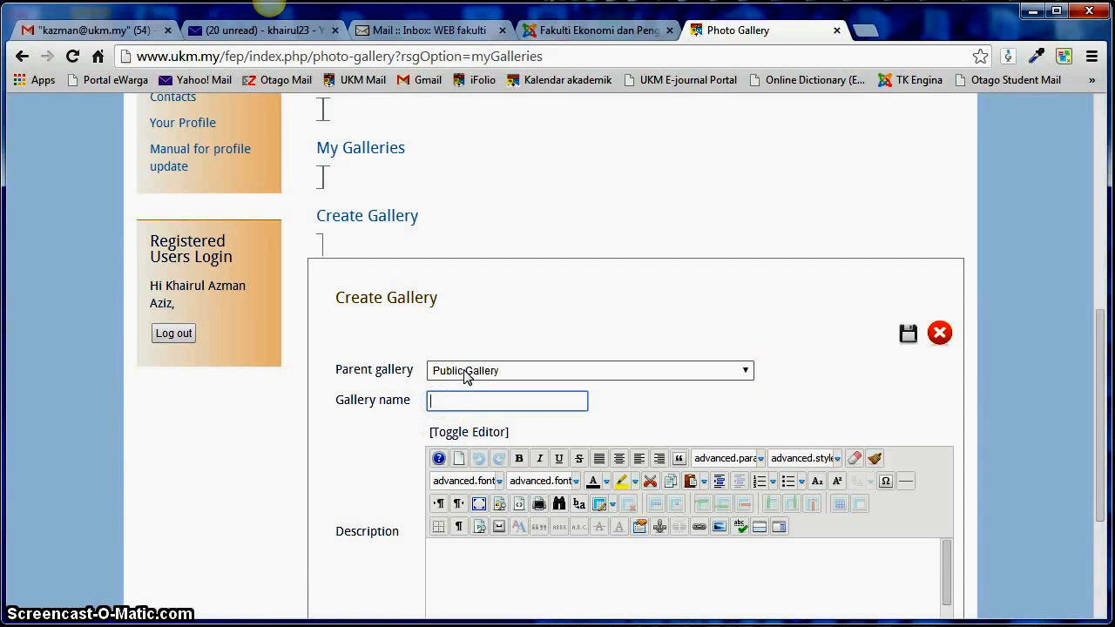
pyautogui.write('Galeri Cubaan')
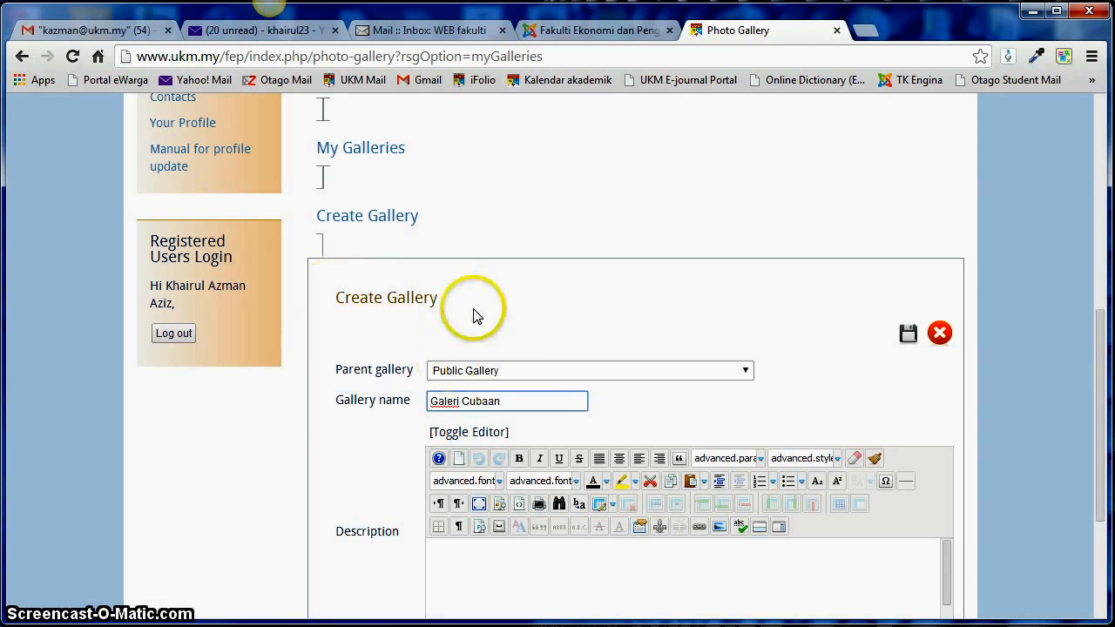
# Enter the gallery description "Ini adalah galeri percubaan" and save the new gallery
pyautogui.scroll(-2, 608, 399)
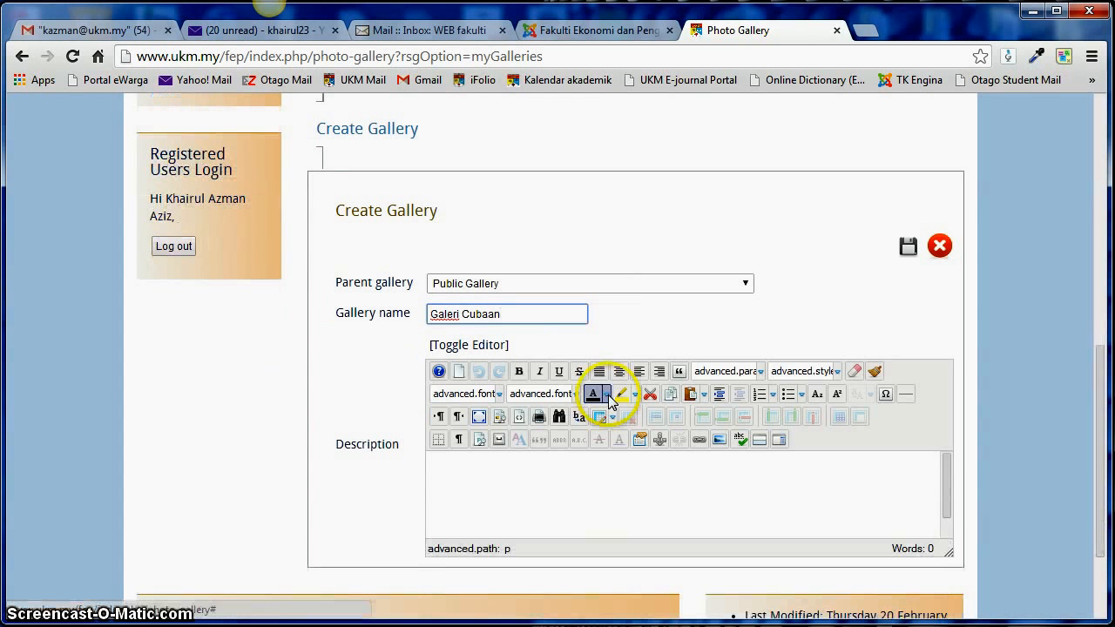
pyautogui.click(453, 468)
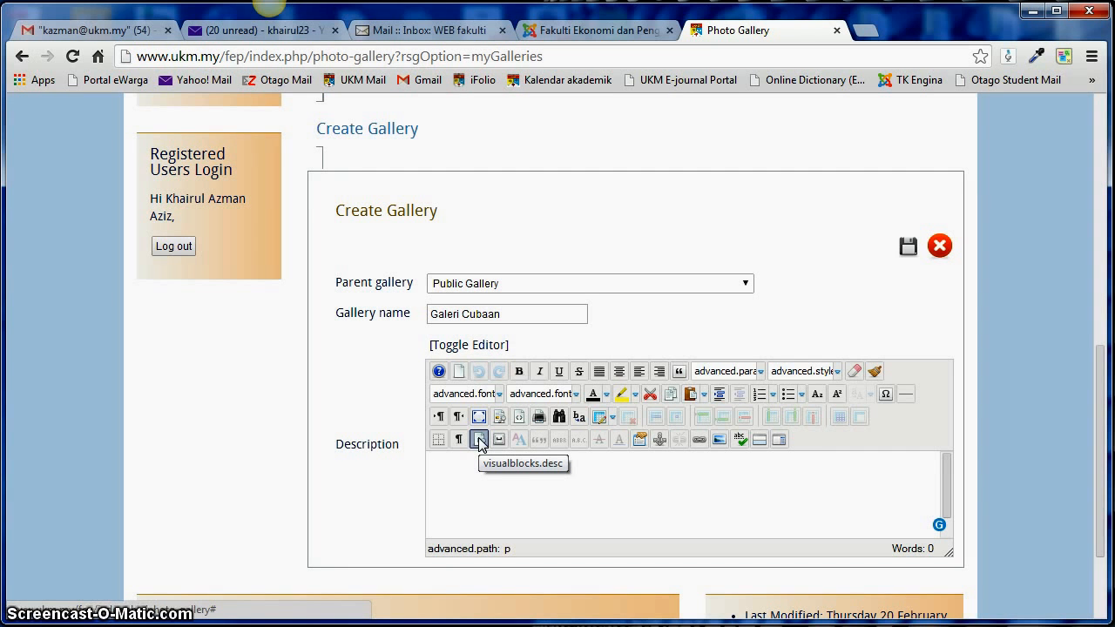
pyautogui.click(474, 467)
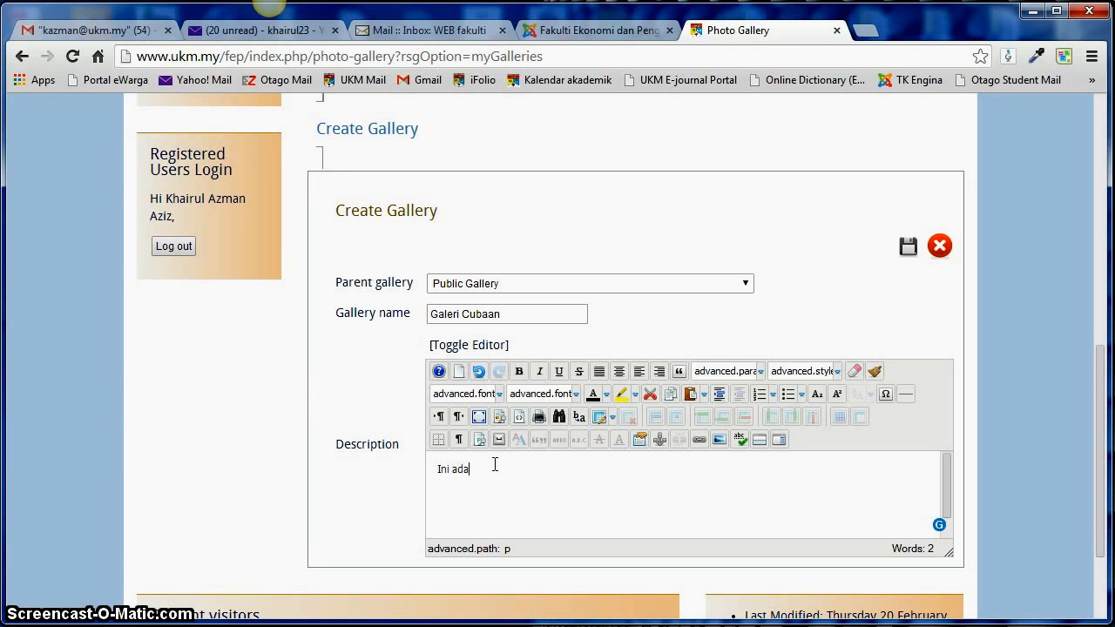
pyautogui.write('leri percubaan')
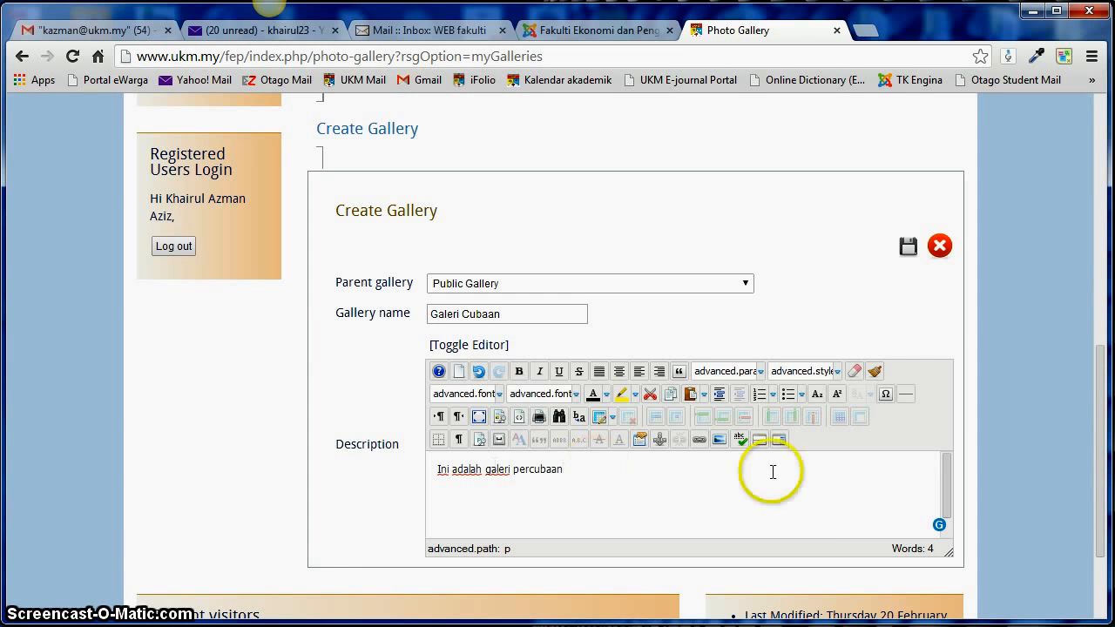
pyautogui.scroll(1, 886, 326)
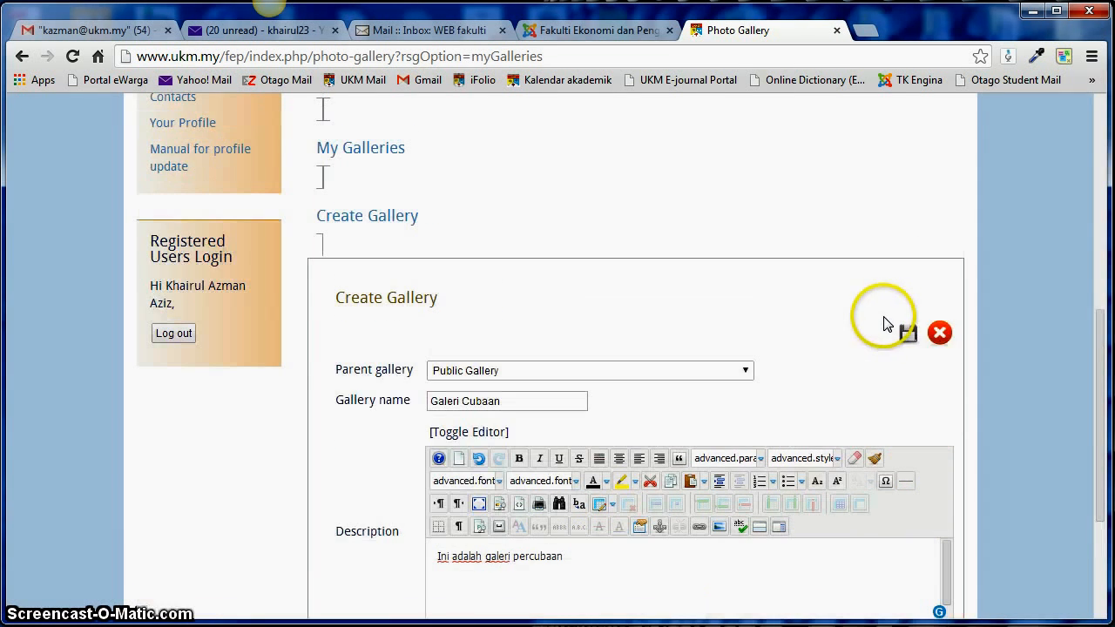
pyautogui.click(906, 336)
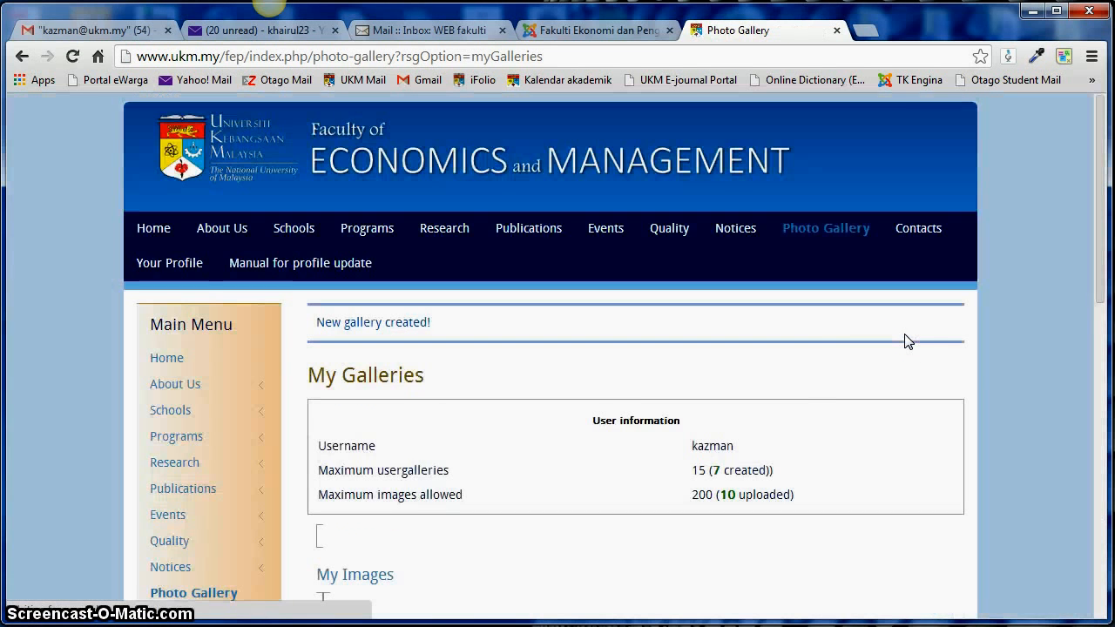
# Display the list of own galleries and publish Galeri Cubaan
pyautogui.click(664, 419)
pyautogui.scroll(-1, 654, 422)
pyautogui.scroll(-5, 654, 425)
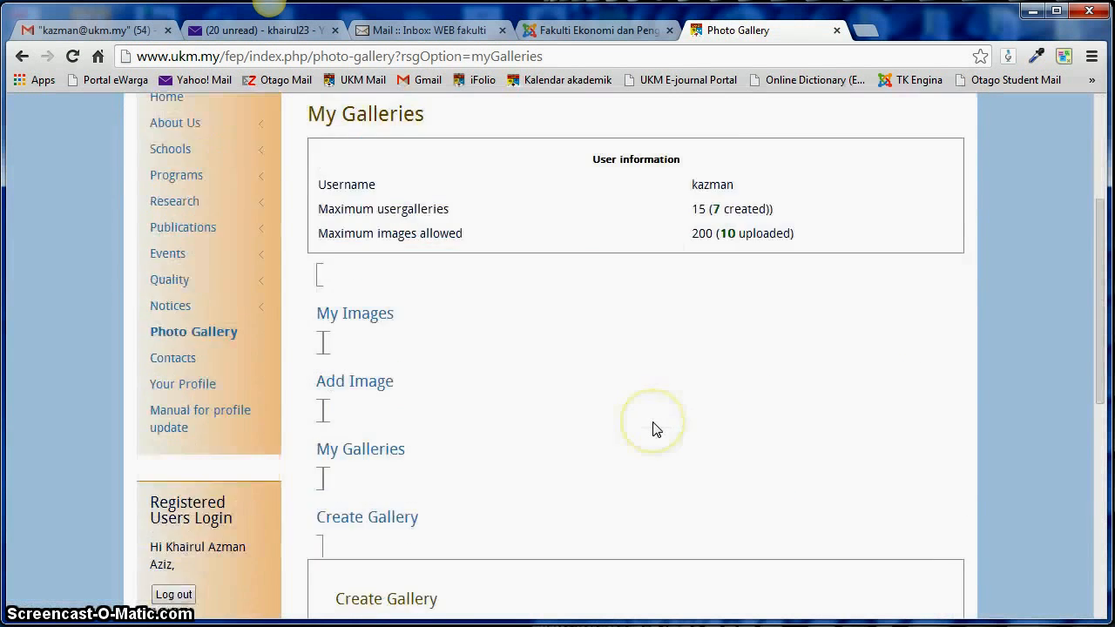
pyautogui.scroll(2, 654, 427)
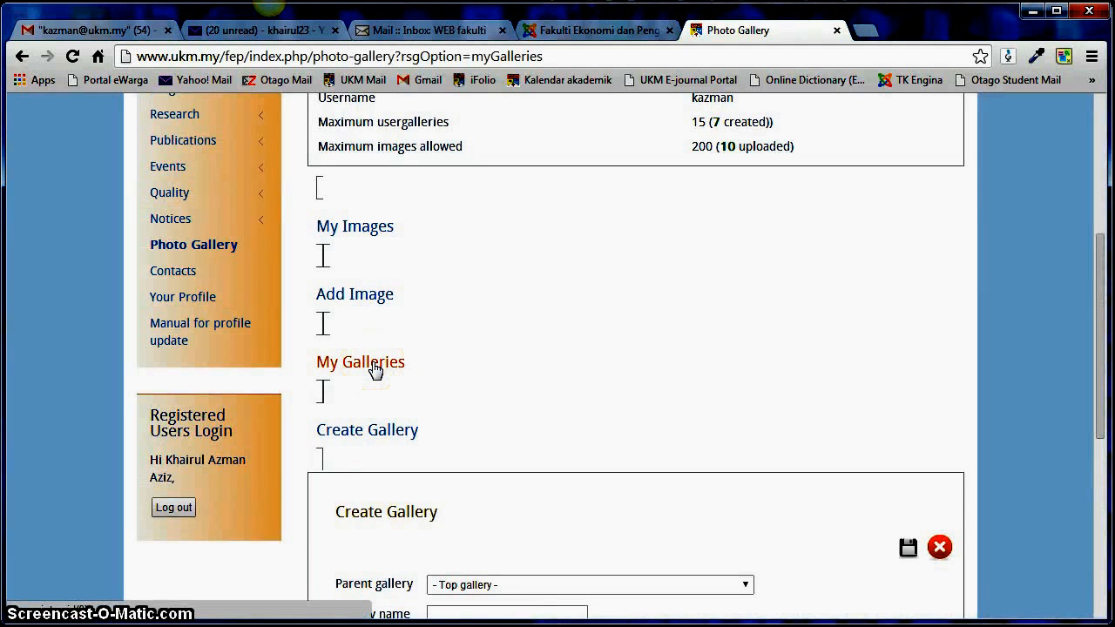
pyautogui.click(372, 366)
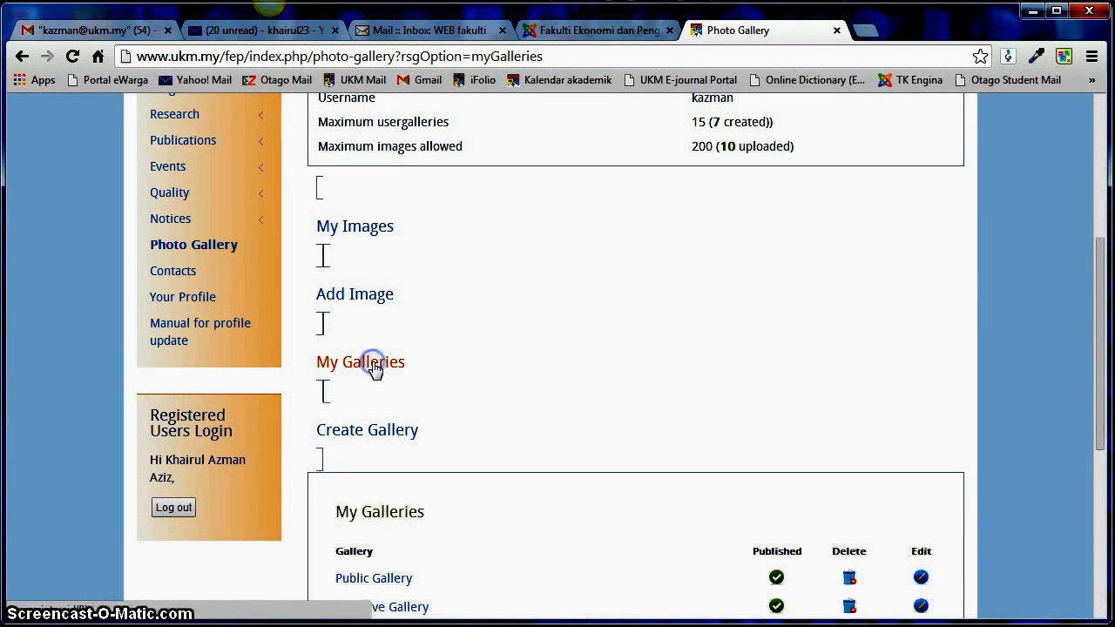
pyautogui.scroll(-4, 478, 437)
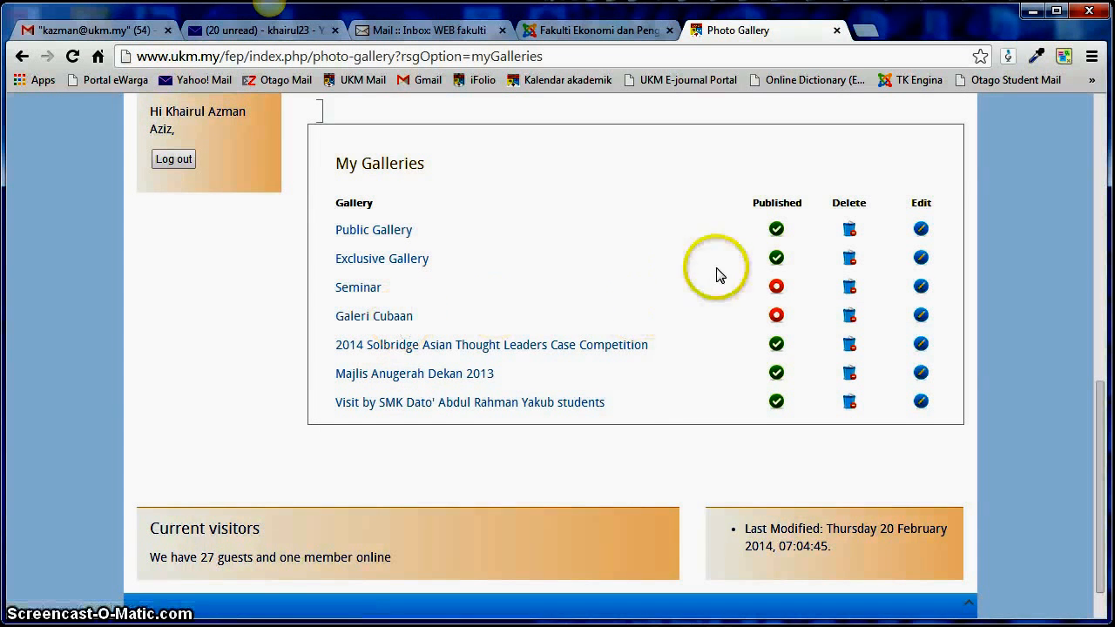
pyautogui.scroll(1, 467, 248)
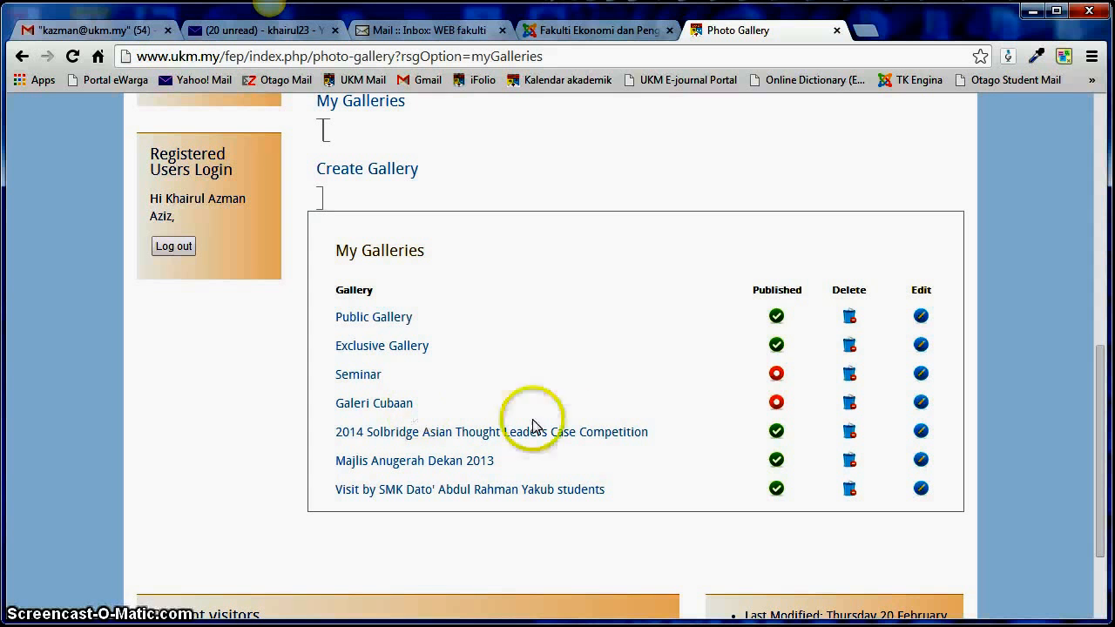
pyautogui.click(777, 404)
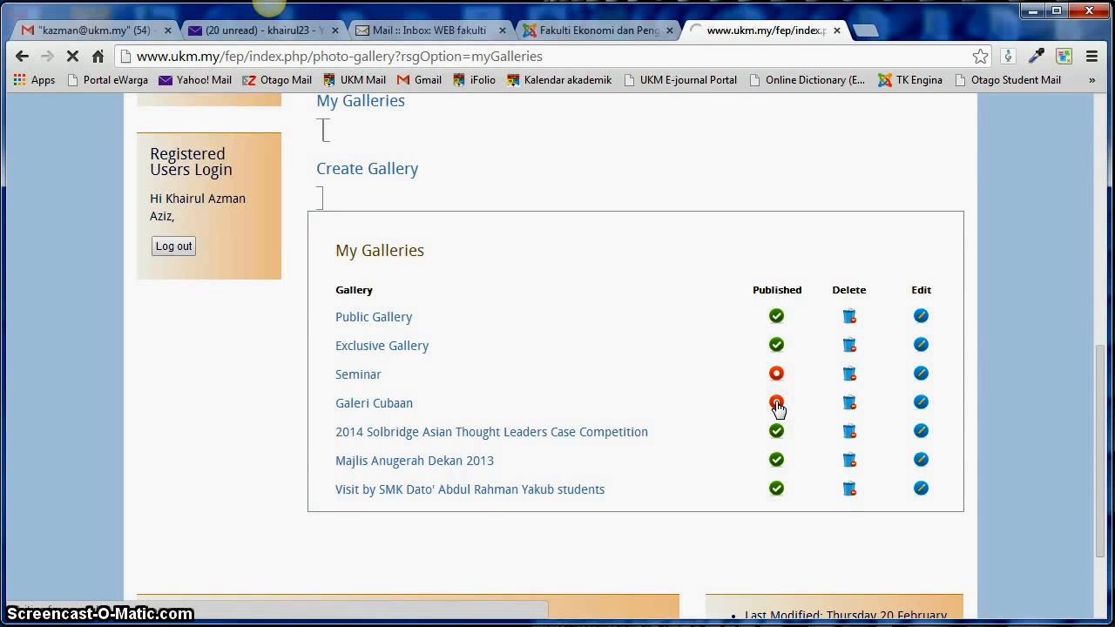
pyautogui.scroll(-7, 777, 409)
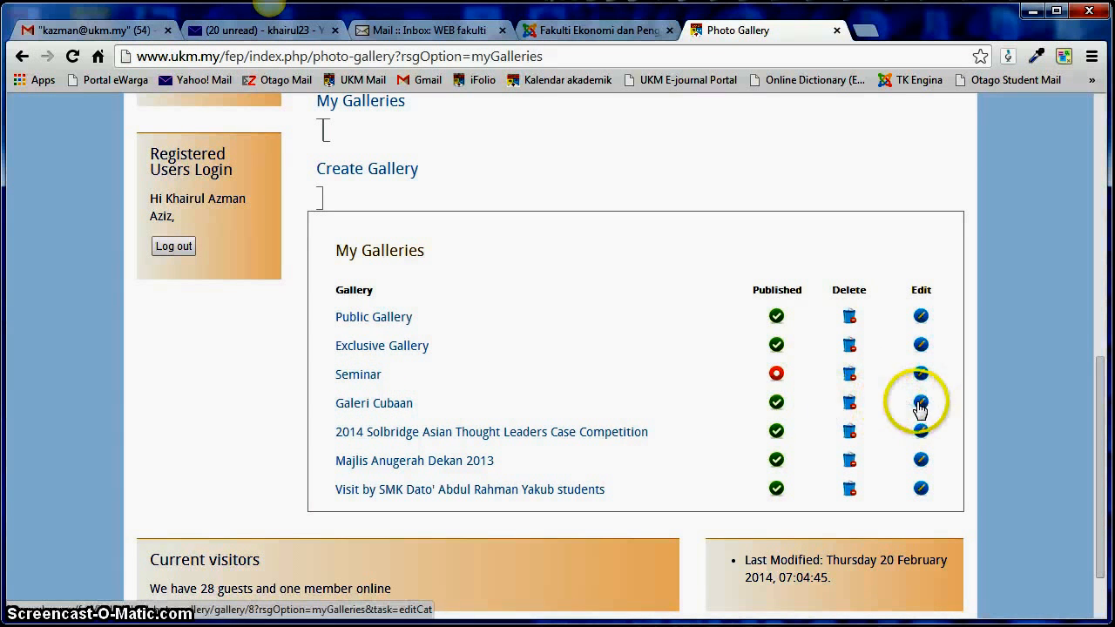
pyautogui.scroll(1, 587, 423)
pyautogui.scroll(-1, 587, 422)
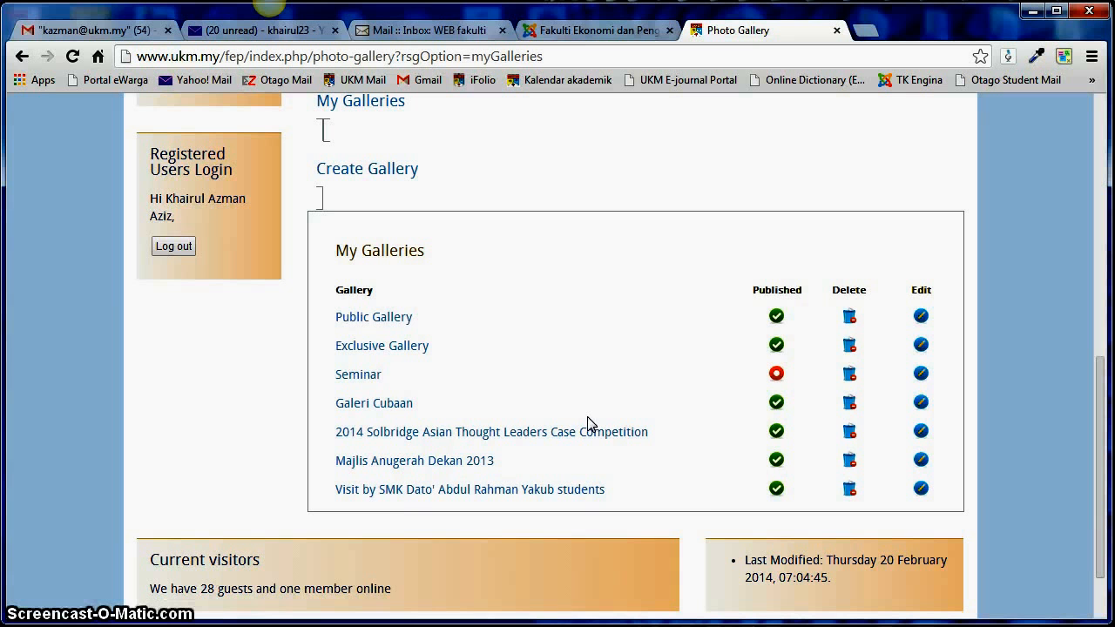
# Start adding an image and choose Galeri Cubaan as its gallery
pyautogui.scroll(2, 686, 490)
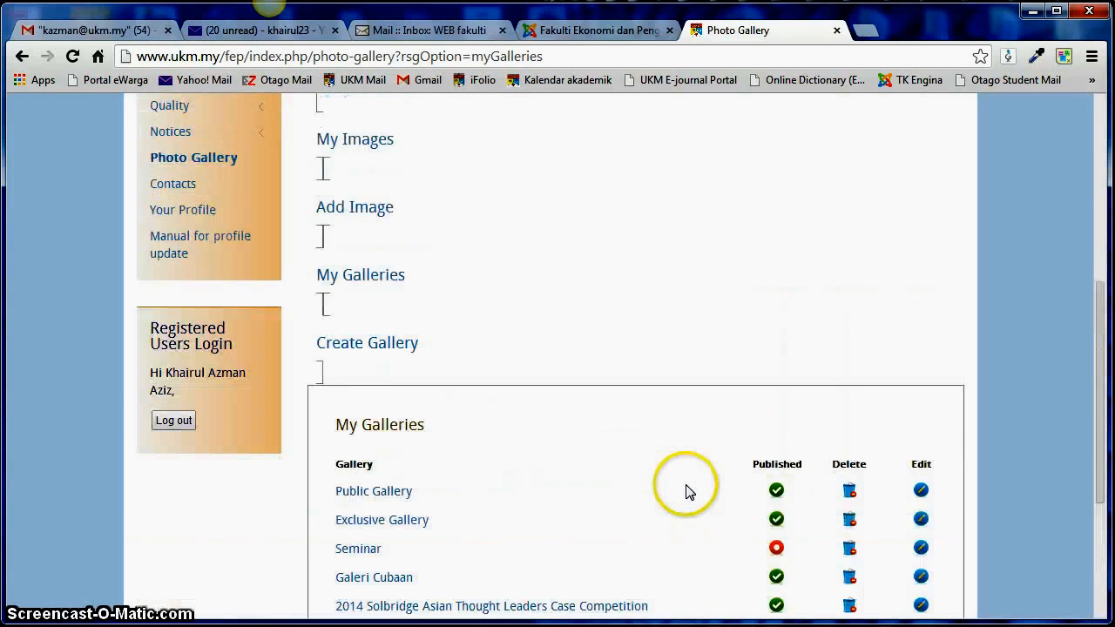
pyautogui.scroll(2, 687, 491)
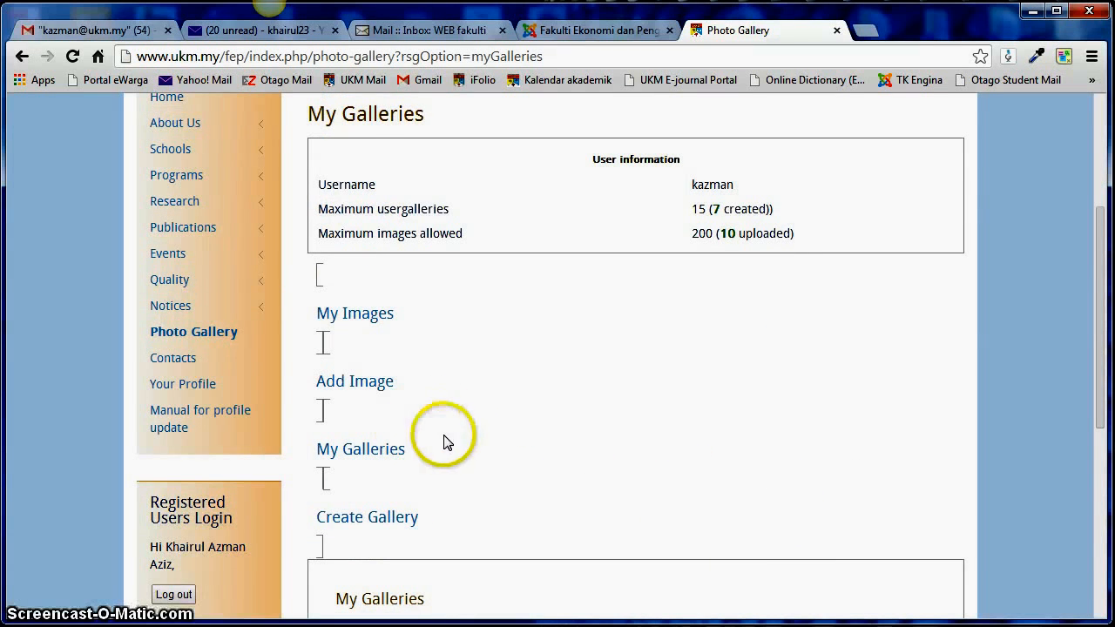
pyautogui.scroll(1, 444, 442)
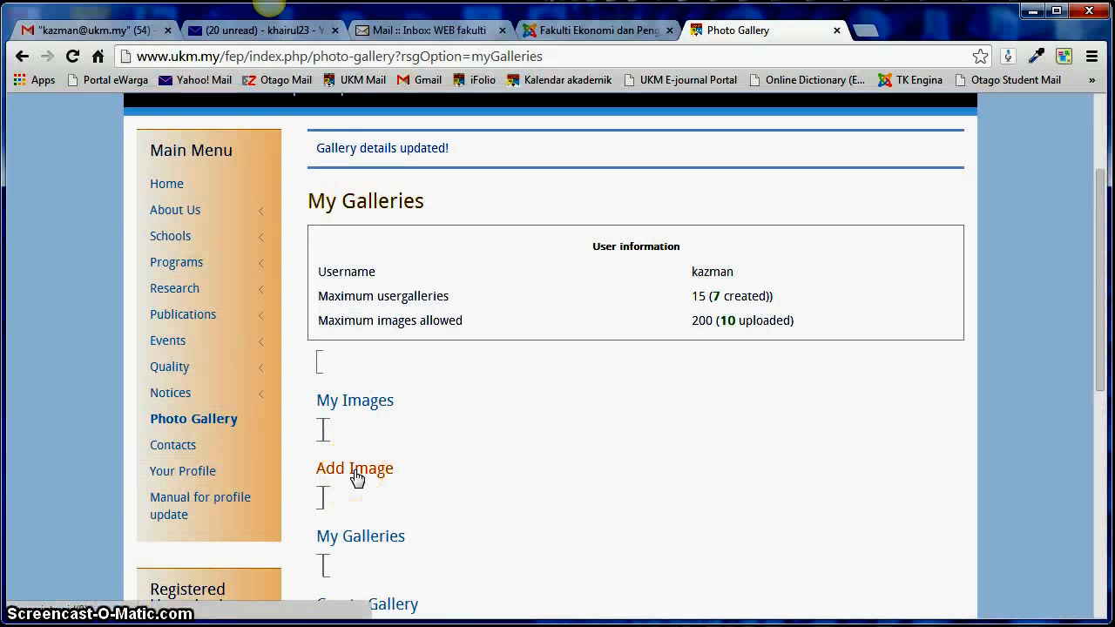
pyautogui.click(356, 477)
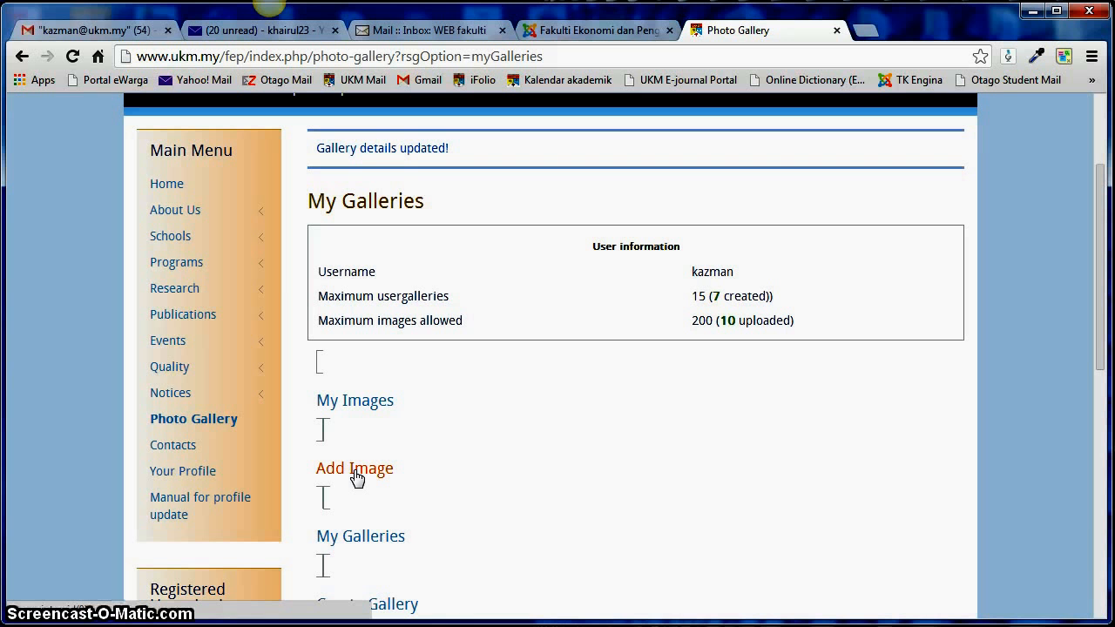
pyautogui.click(538, 491)
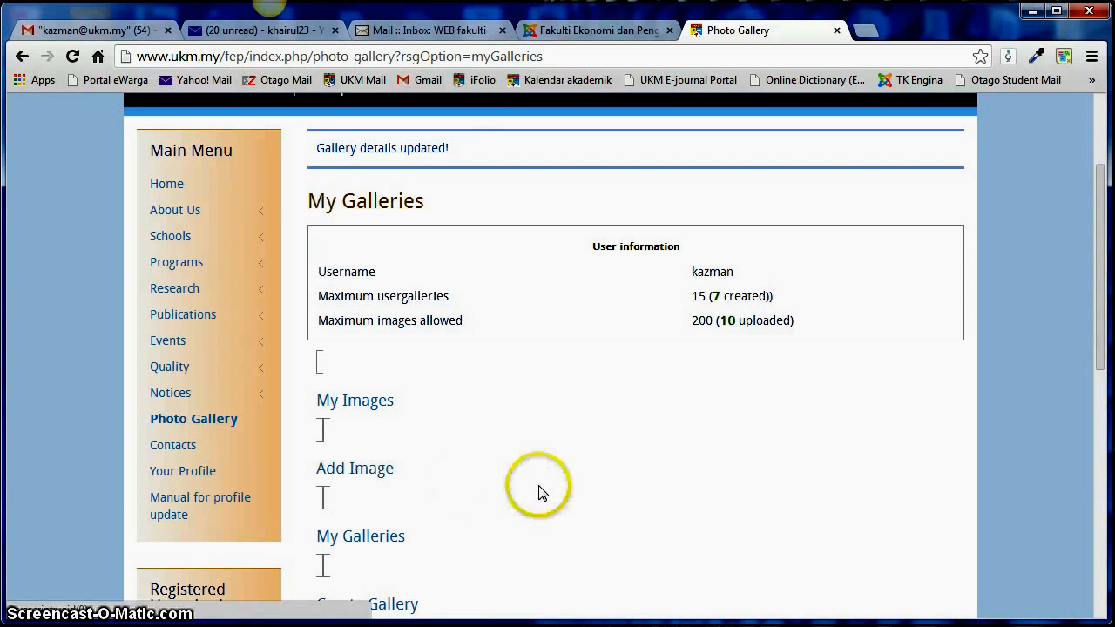
pyautogui.scroll(-1, 538, 493)
pyautogui.scroll(-3, 541, 493)
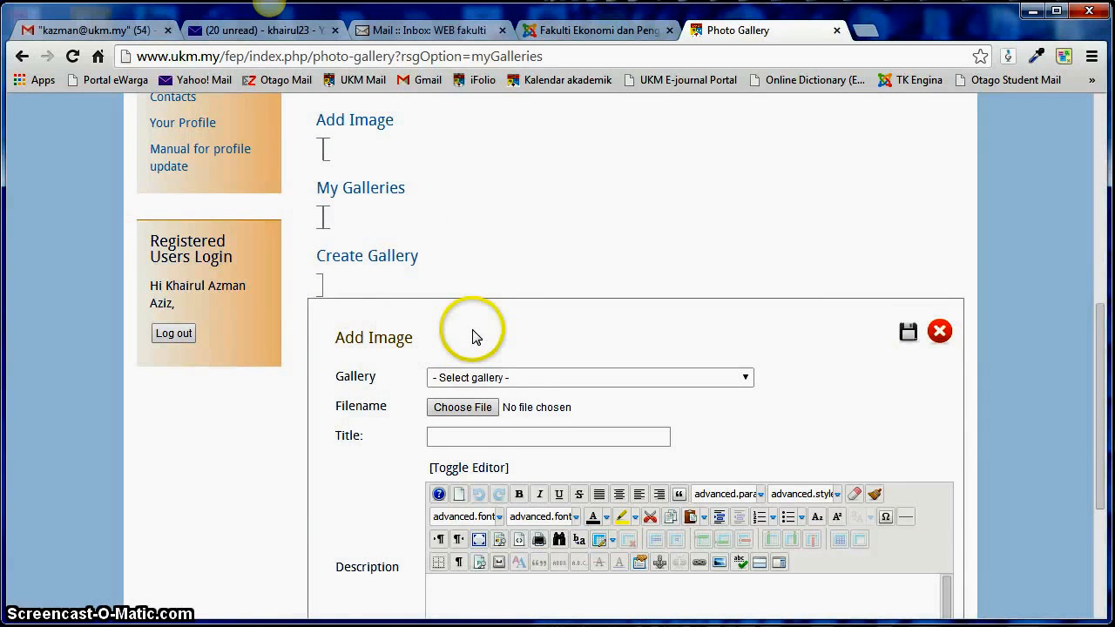
pyautogui.scroll(-1, 475, 337)
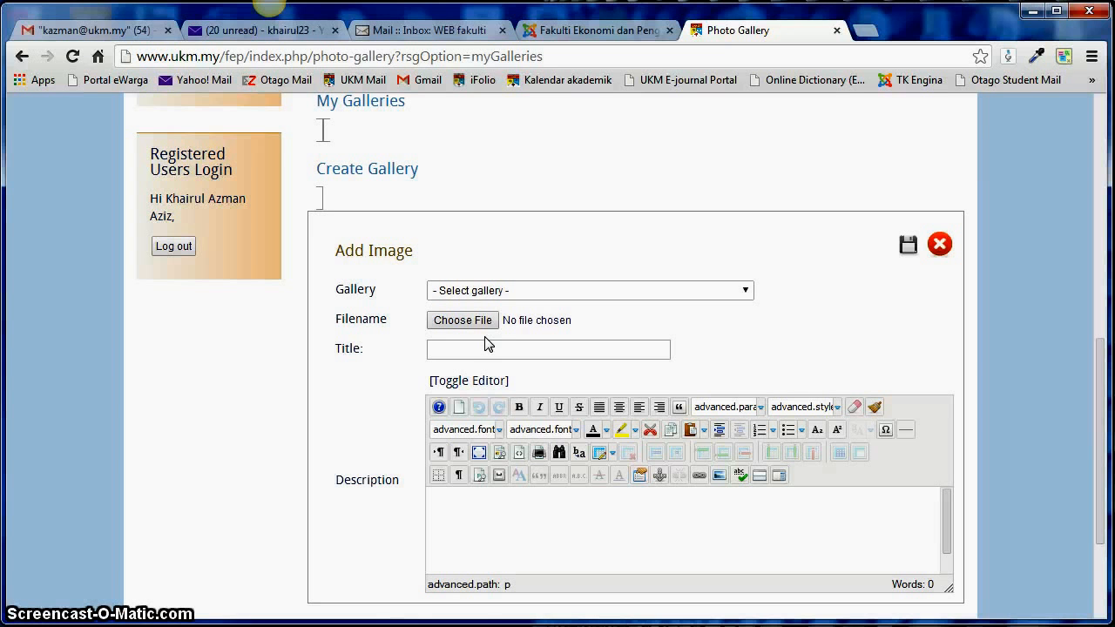
pyautogui.click(492, 324)
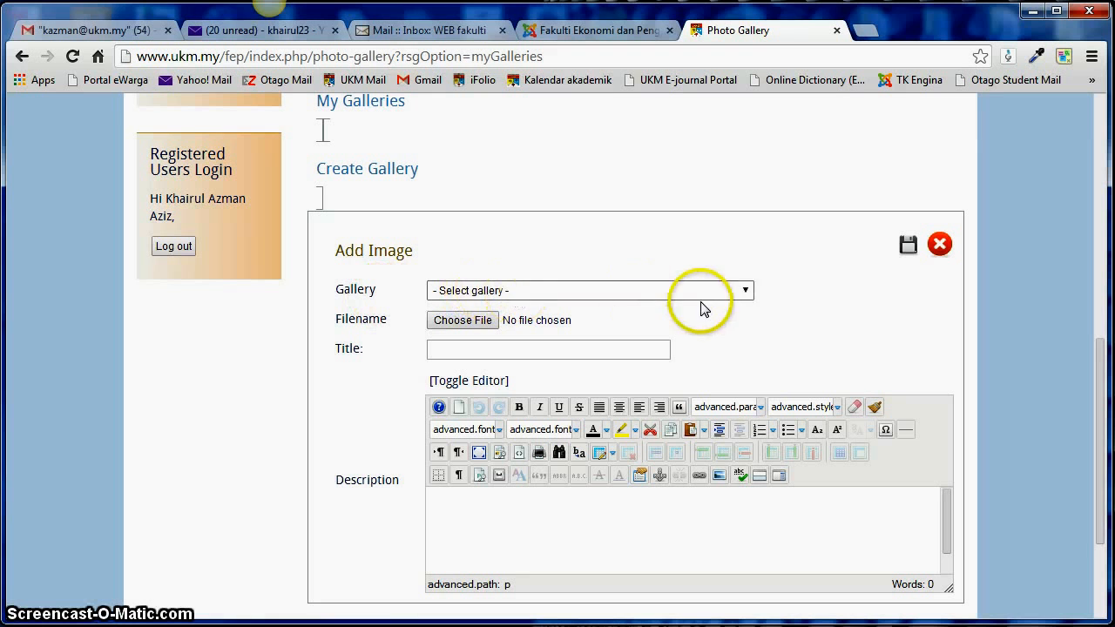
pyautogui.click(745, 295)
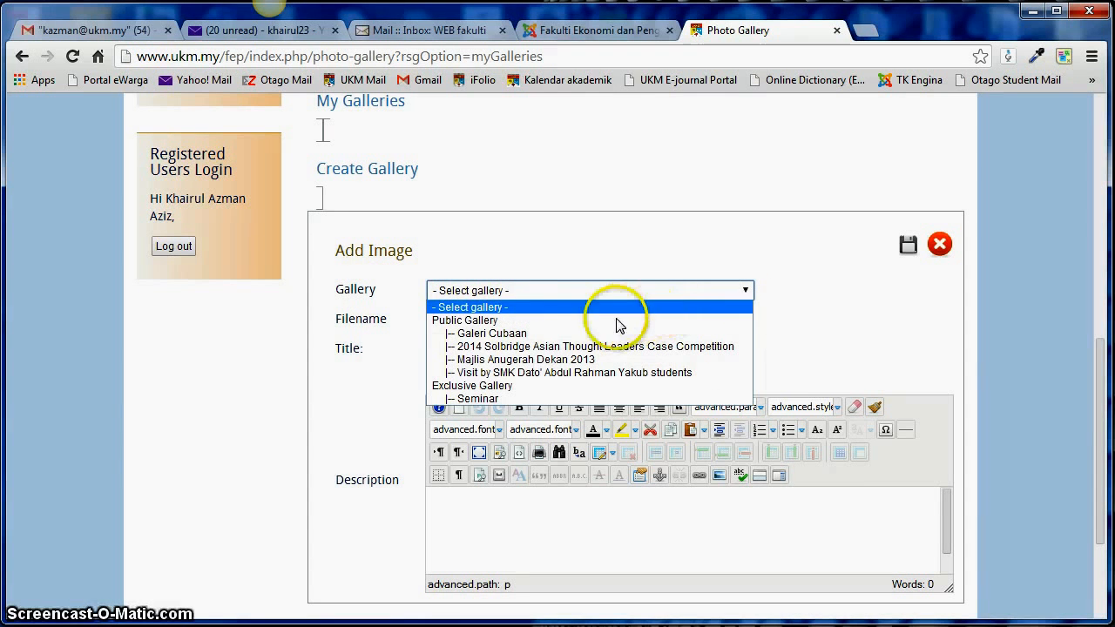
pyautogui.click(503, 338)
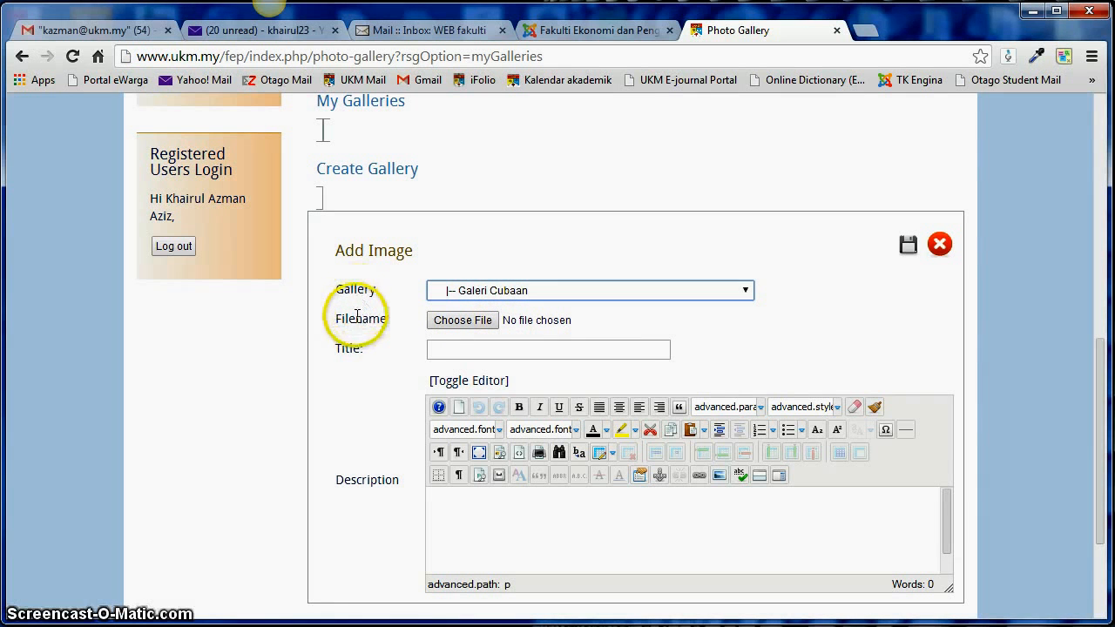
# Choose 20130816_110528.jpg from the Graduation folder as the image file and title it "Saya dan Examiner"
pyautogui.click(472, 321)
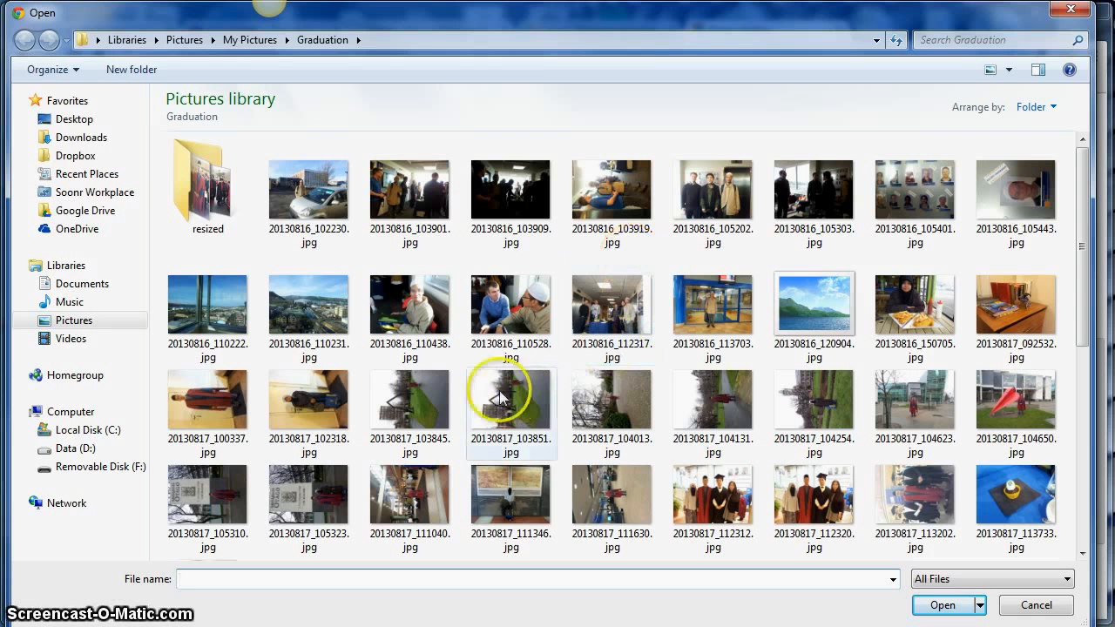
pyautogui.click(520, 307)
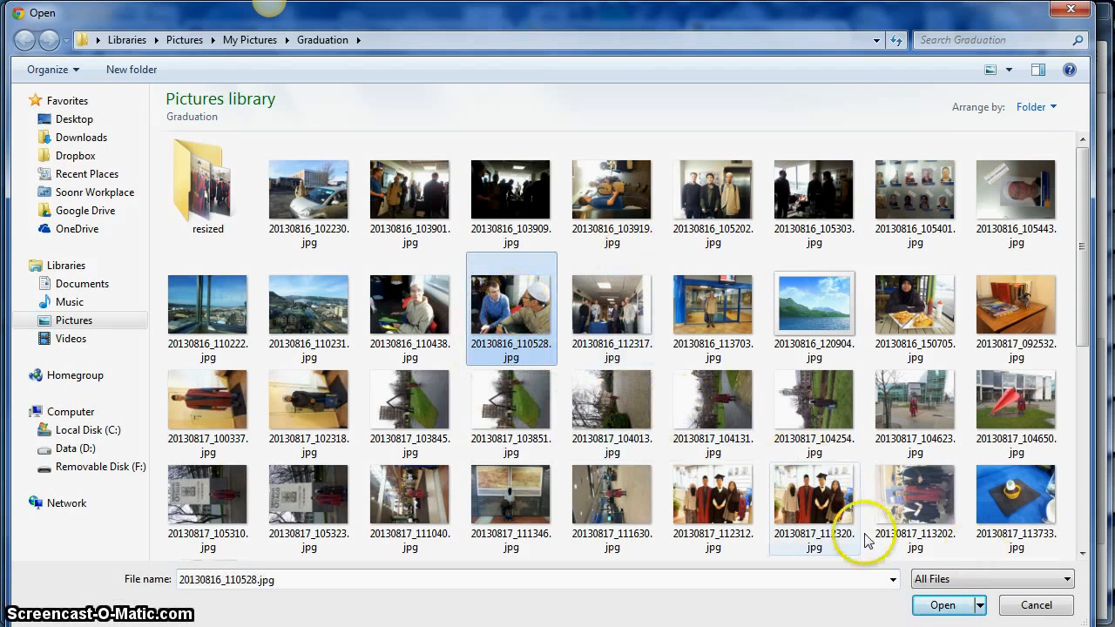
pyautogui.click(942, 606)
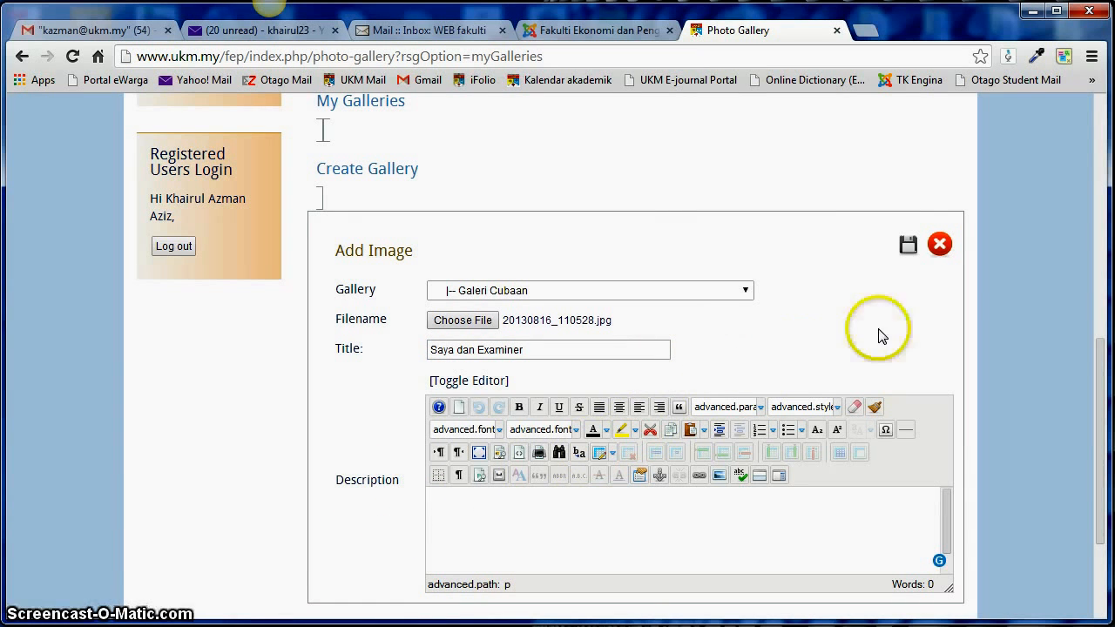
# Save the Saya dan Examiner image entry to upload it to Galeri Cubaan
pyautogui.scroll(-1, 788, 347)
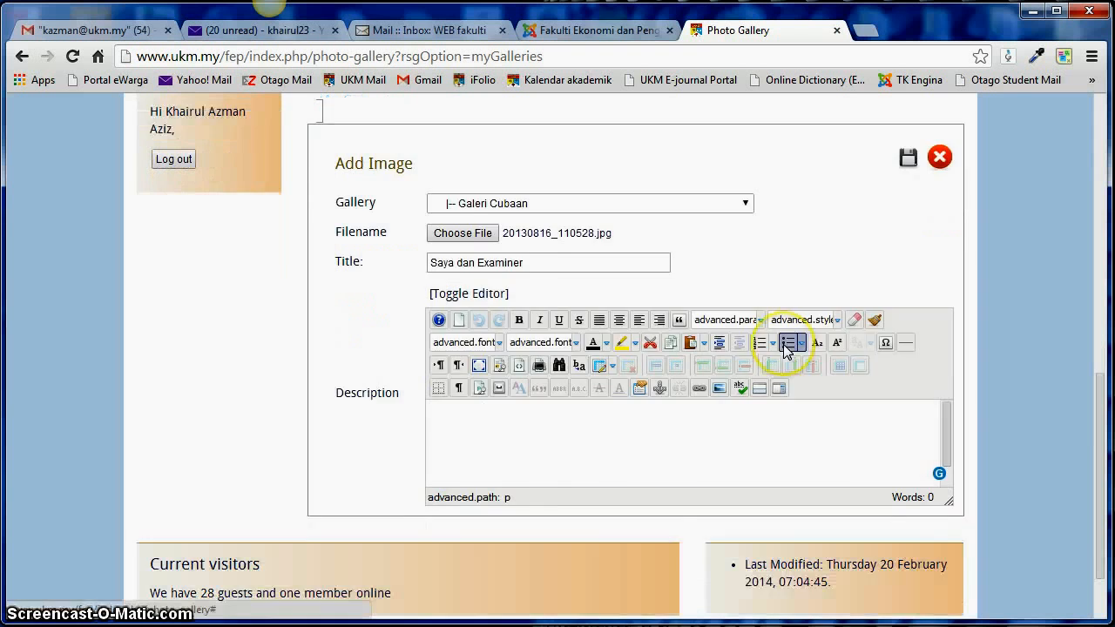
pyautogui.scroll(1, 867, 296)
pyautogui.click(908, 244)
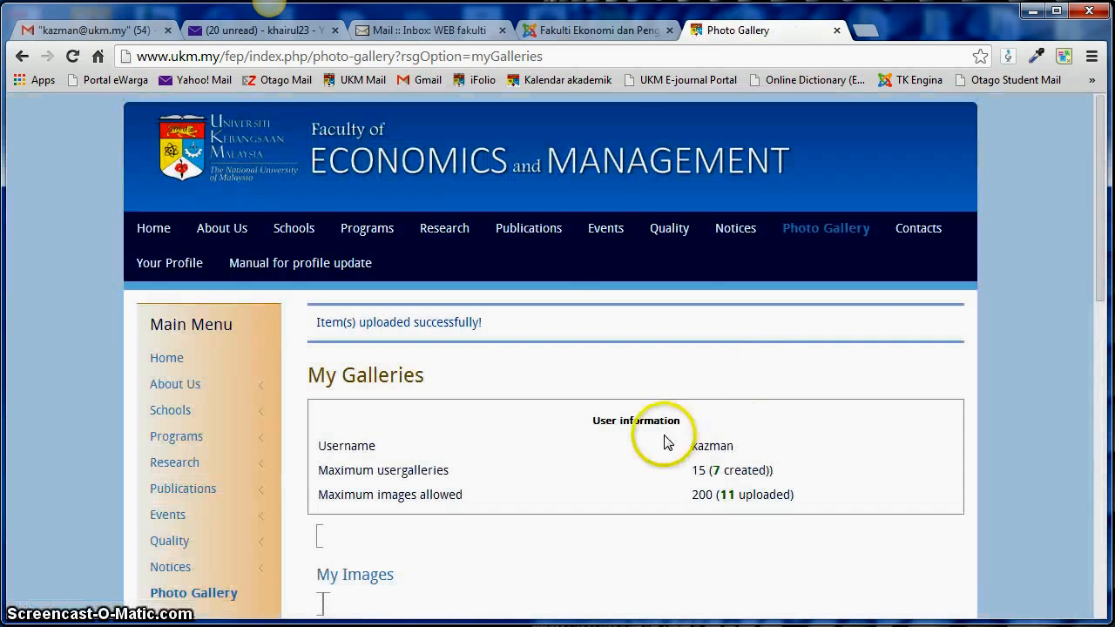
# Prepare a second image entry in the blank Add Image form with Galeri Cubaan as its gallery
pyautogui.scroll(-2, 571, 447)
pyautogui.scroll(-4, 570, 447)
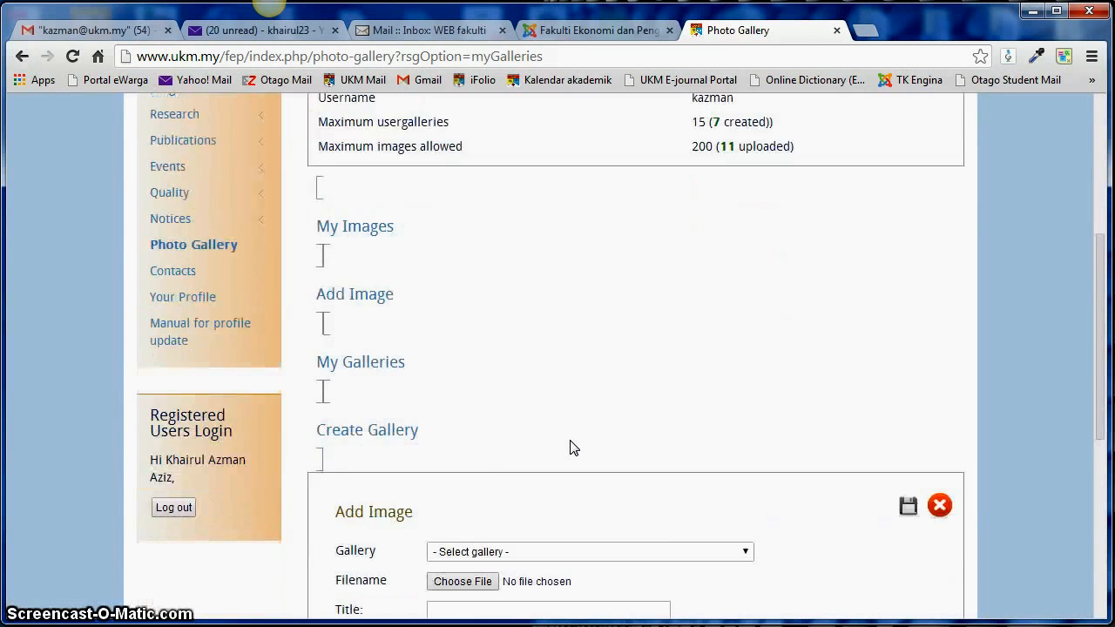
pyautogui.click(297, 309)
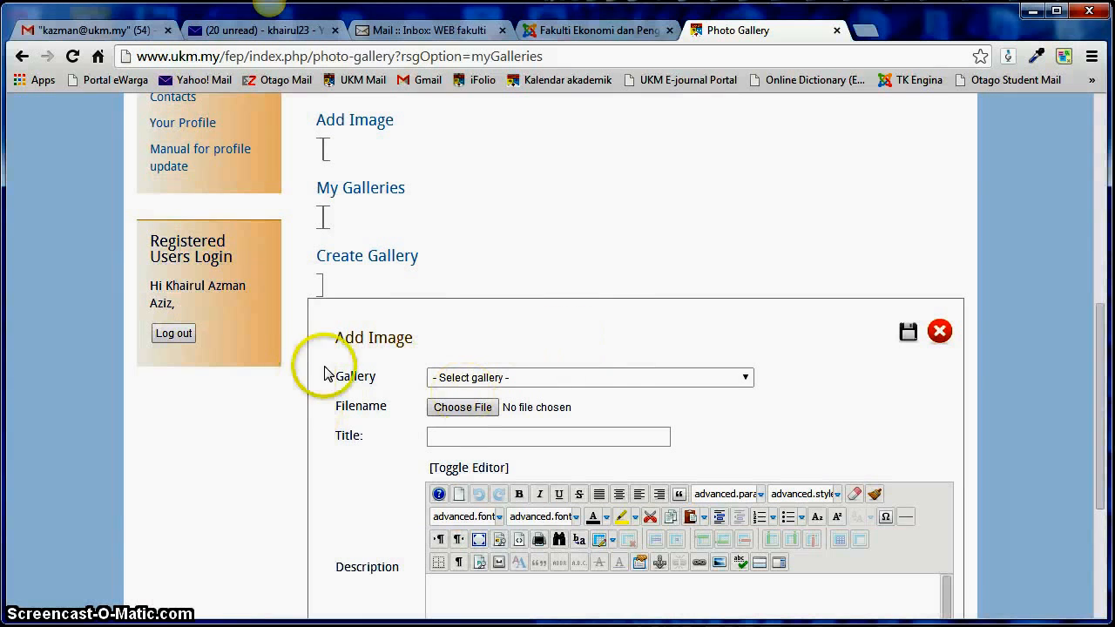
pyautogui.scroll(-1, 782, 383)
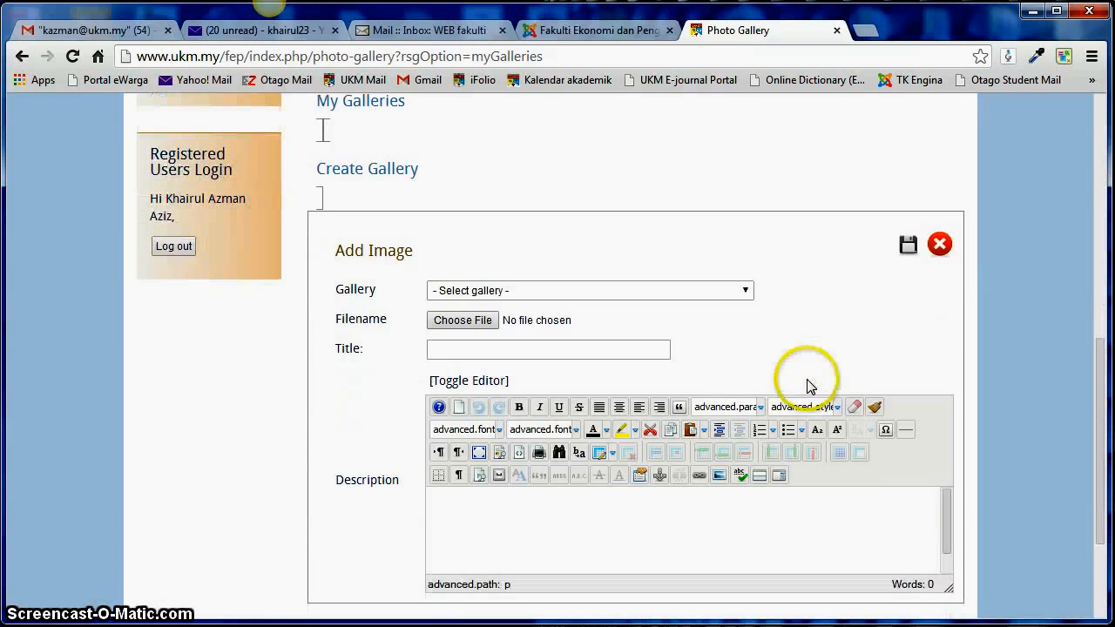
pyautogui.click(746, 293)
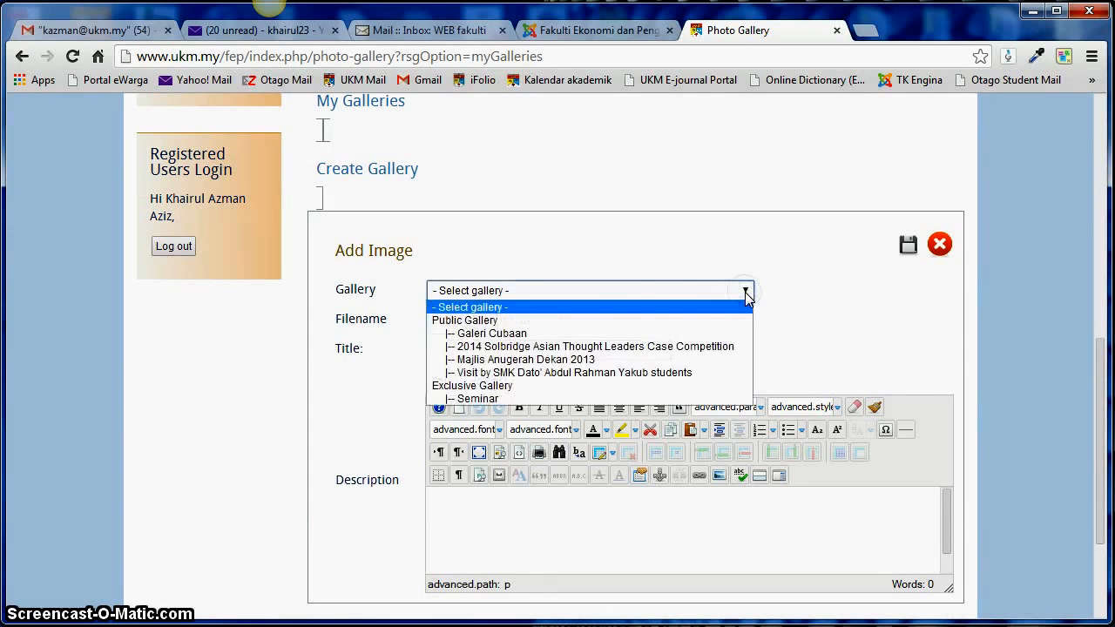
pyautogui.click(526, 334)
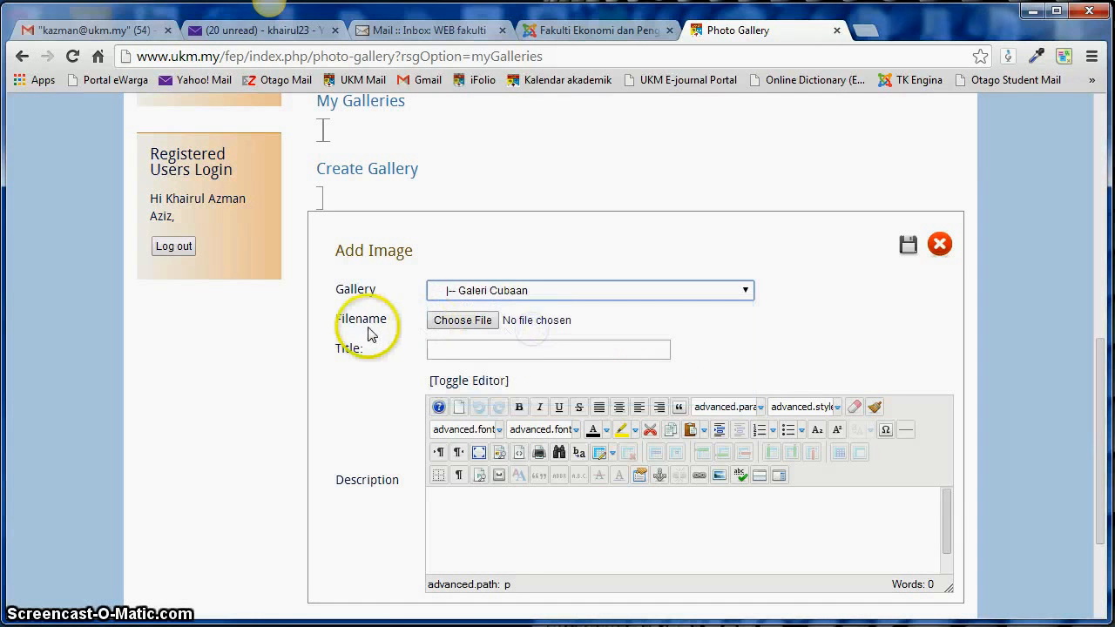
# Choose 20130816_102230.jpg from the Graduation folder, title the image "Masjid Dunedin" and save it
pyautogui.click(471, 322)
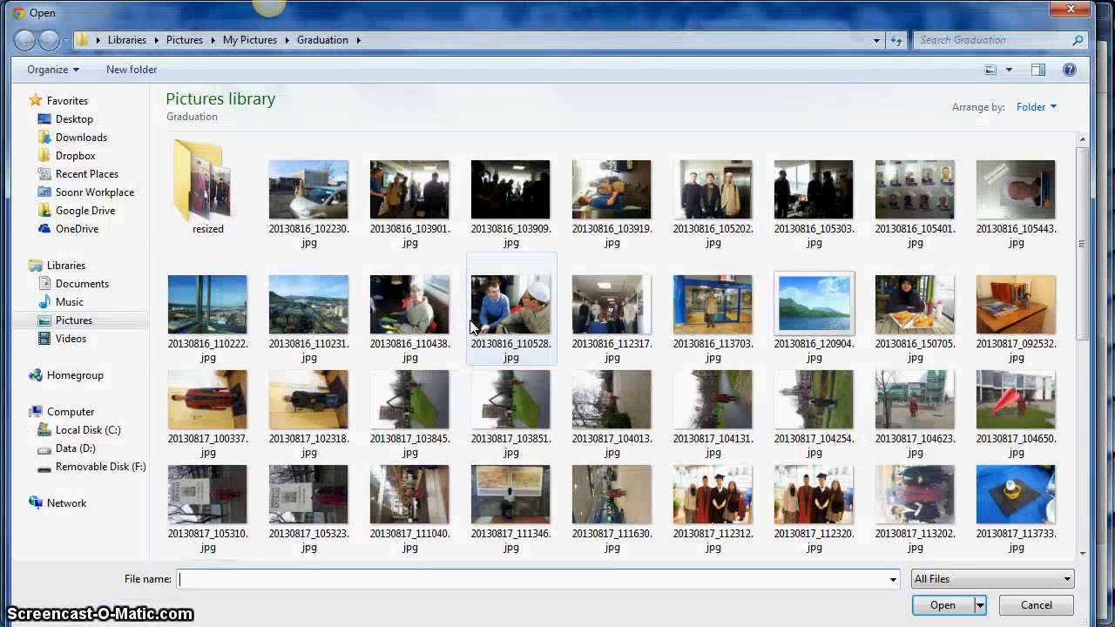
pyautogui.click(309, 189)
pyautogui.click(941, 606)
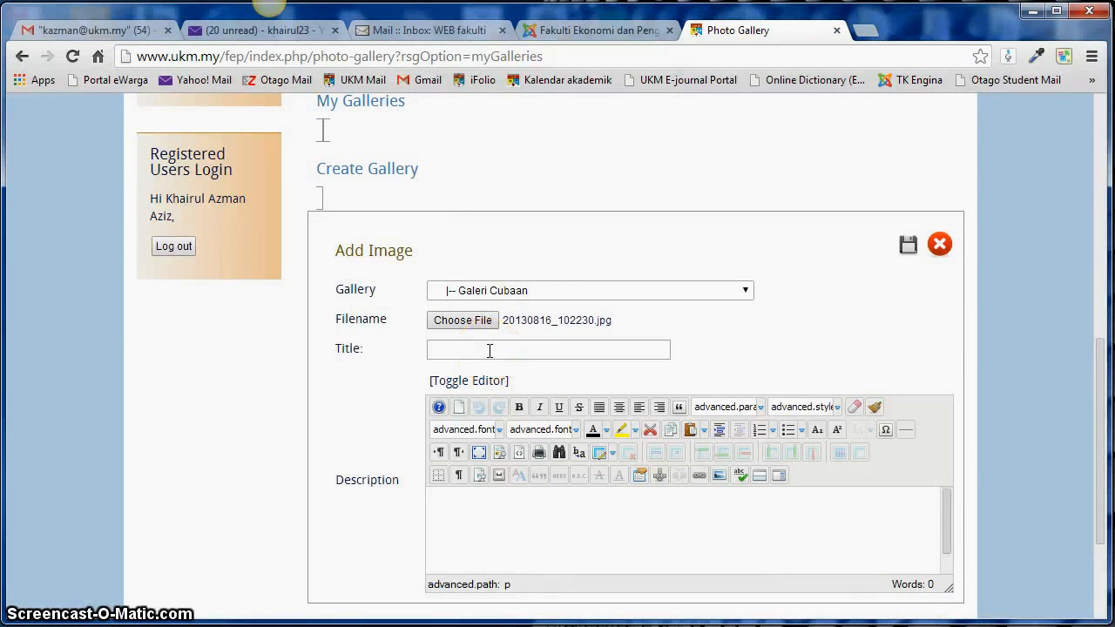
pyautogui.click(490, 350)
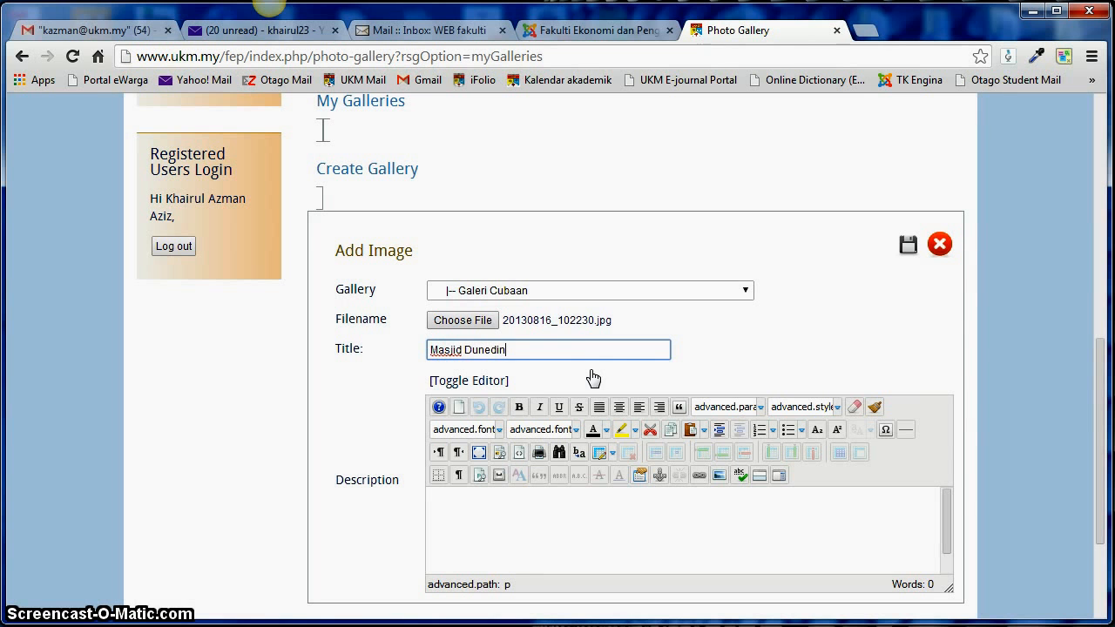
pyautogui.click(908, 244)
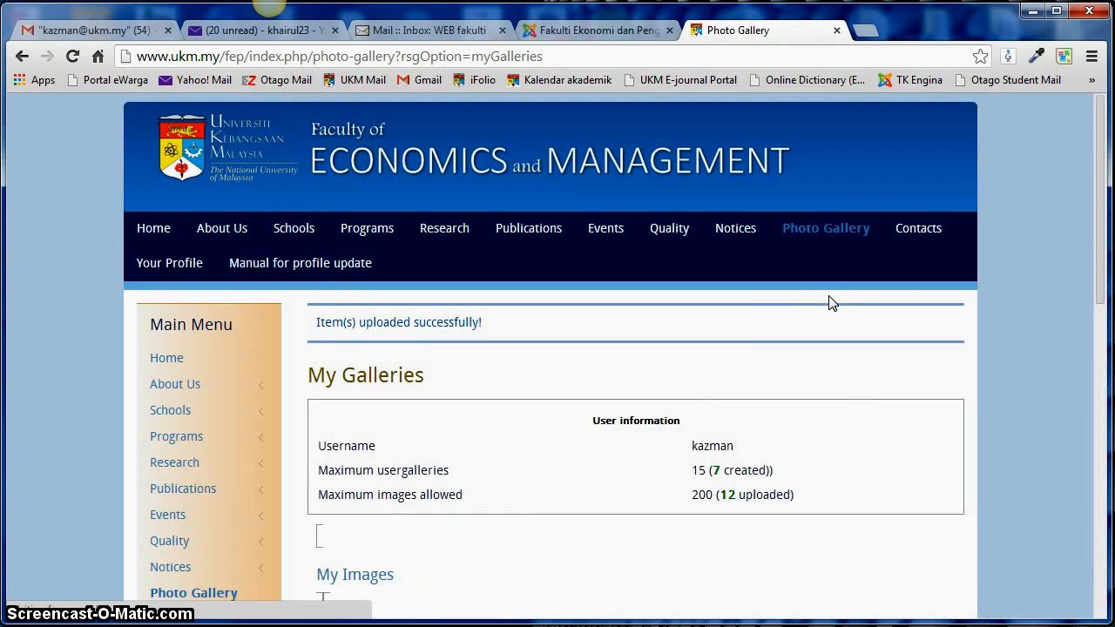
# Display the list of own images and check the gallery and published status of the uploaded images
pyautogui.click(577, 455)
pyautogui.scroll(-1, 547, 507)
pyautogui.scroll(-2, 544, 507)
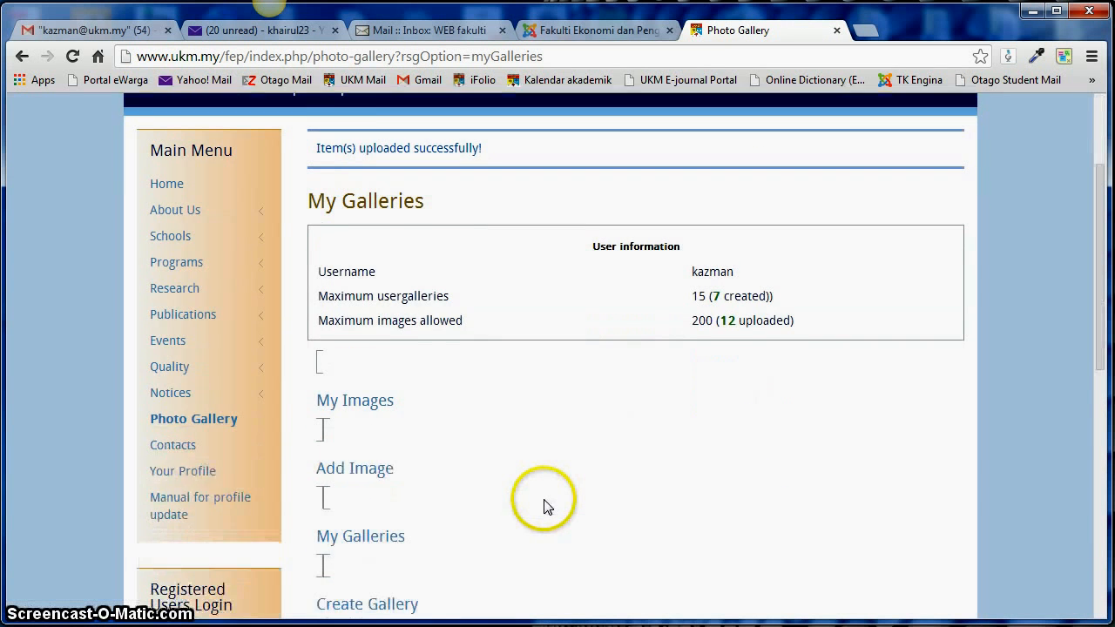
pyautogui.scroll(-1, 548, 494)
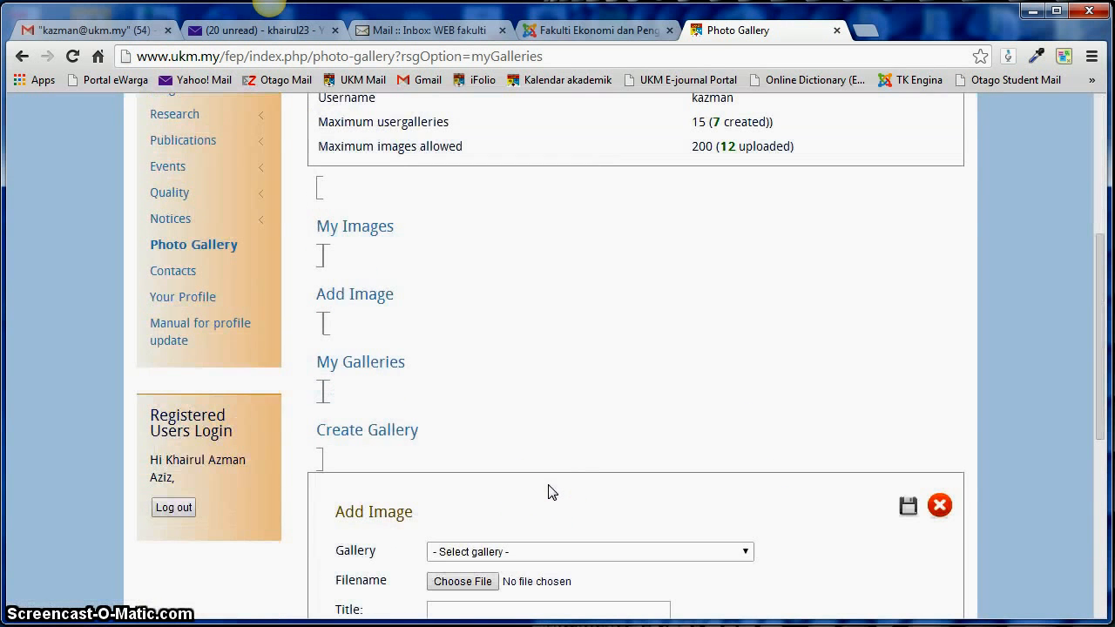
pyautogui.click(594, 455)
pyautogui.scroll(1, 598, 458)
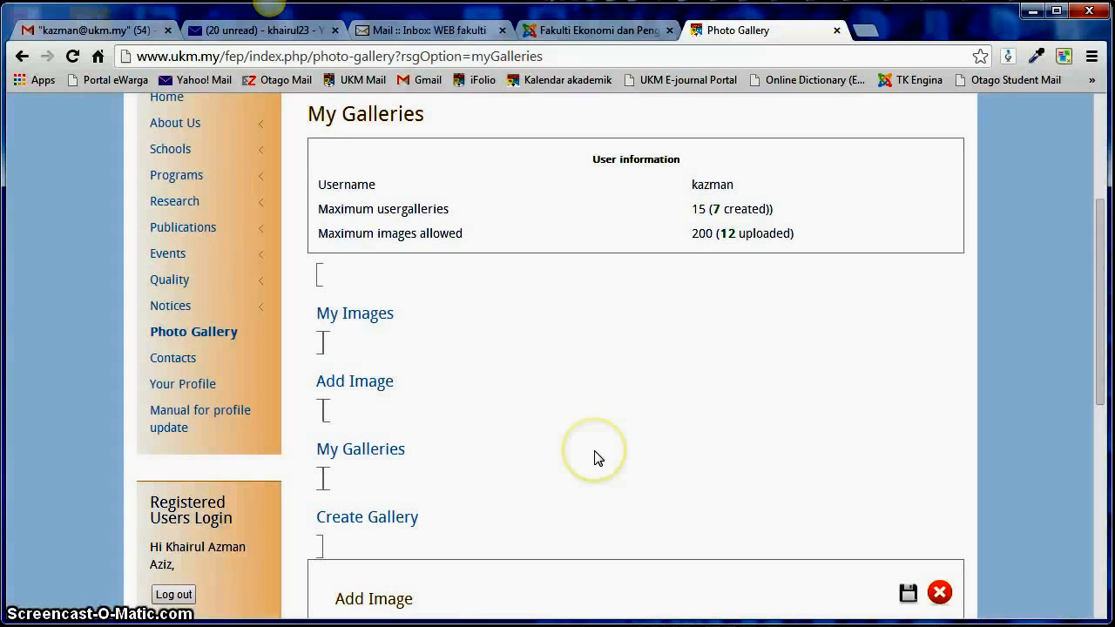
pyautogui.click(378, 317)
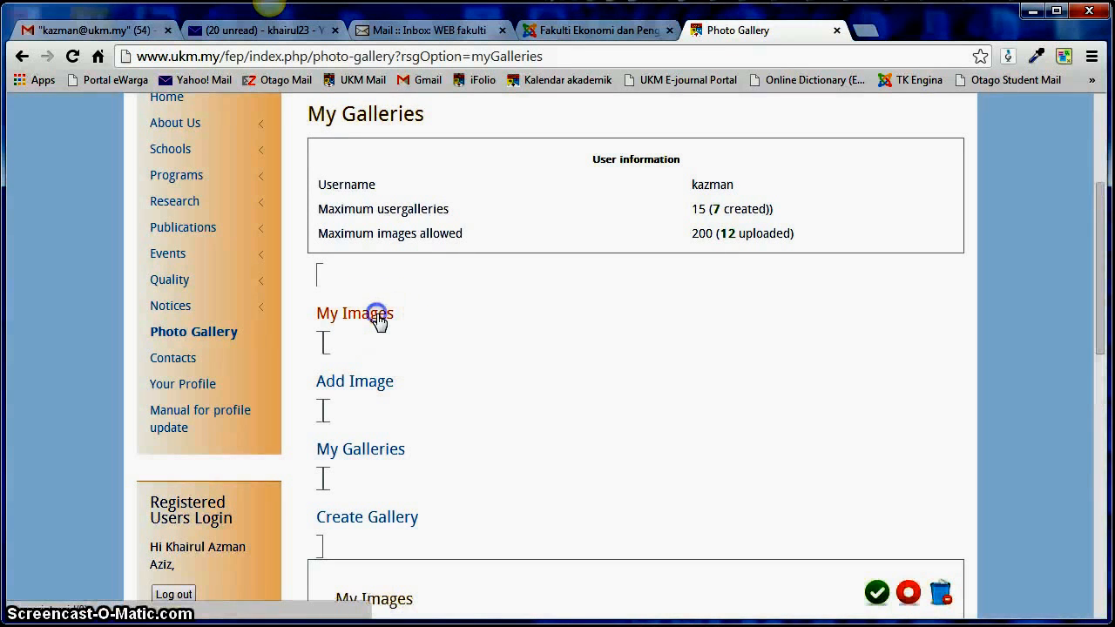
pyautogui.scroll(-1, 531, 403)
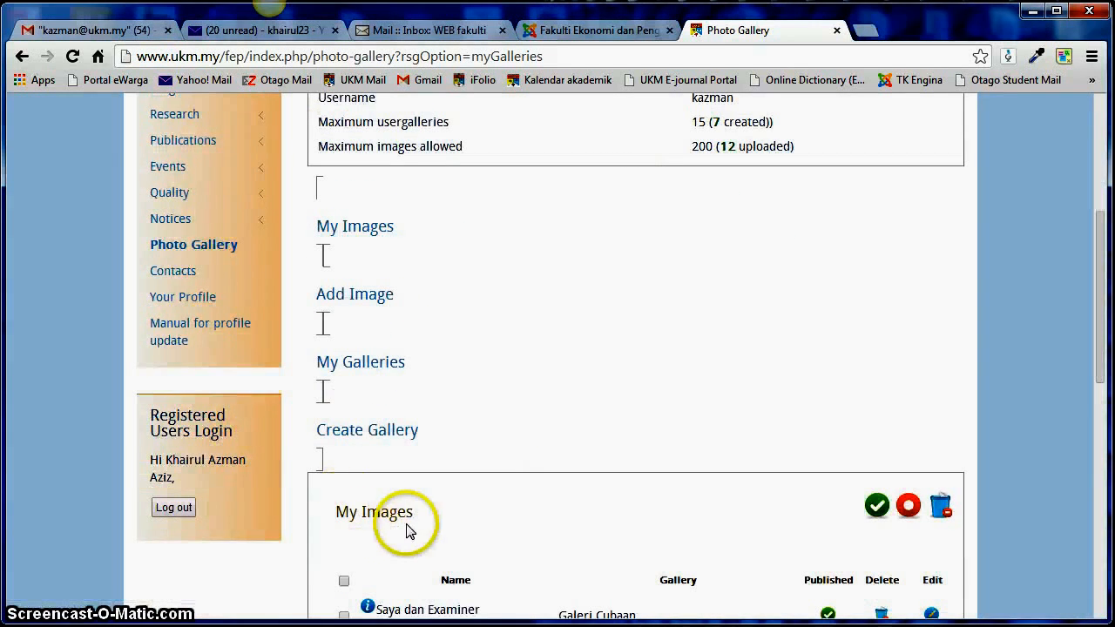
pyautogui.scroll(-3, 512, 476)
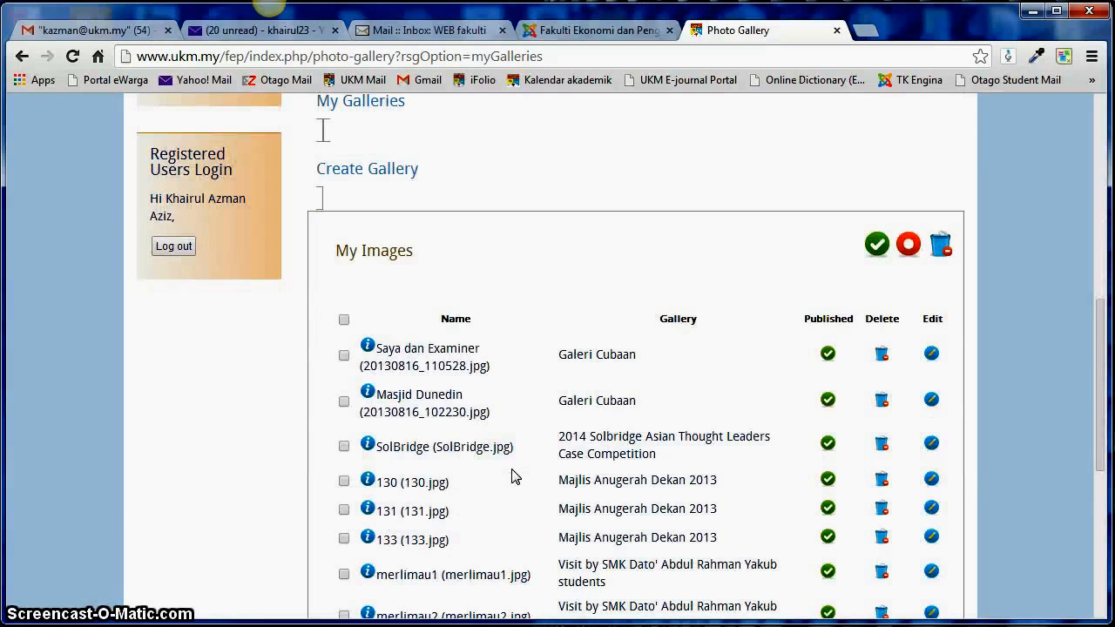
pyautogui.scroll(-1, 512, 475)
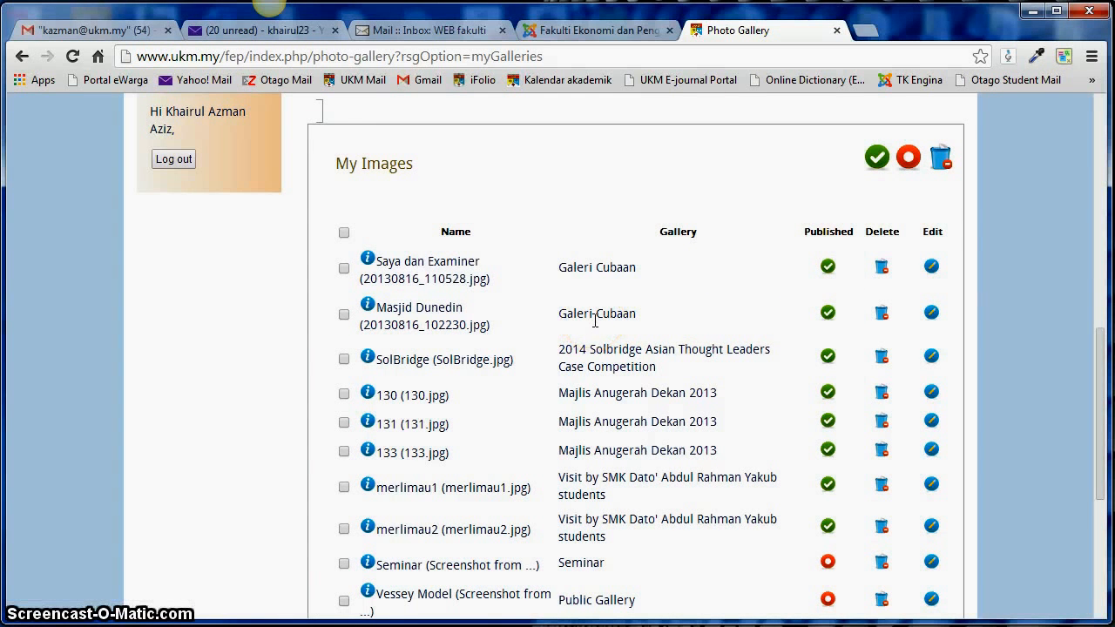
# Return to the main Photo Gallery page of the faculty website
pyautogui.scroll(8, 596, 323)
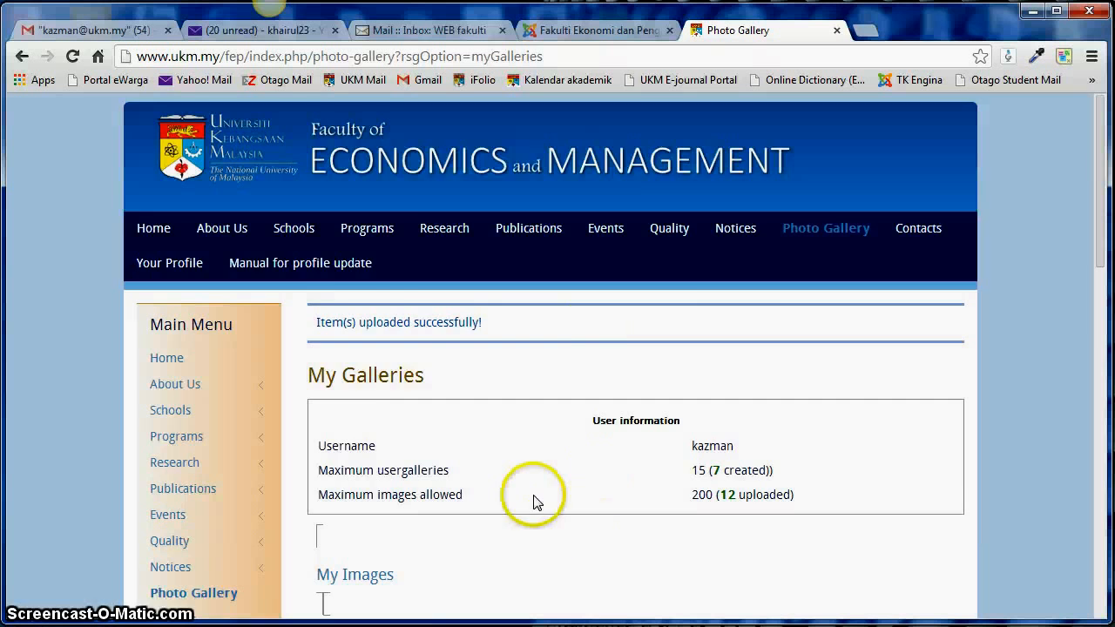
pyautogui.scroll(-4, 535, 500)
pyautogui.scroll(3, 448, 341)
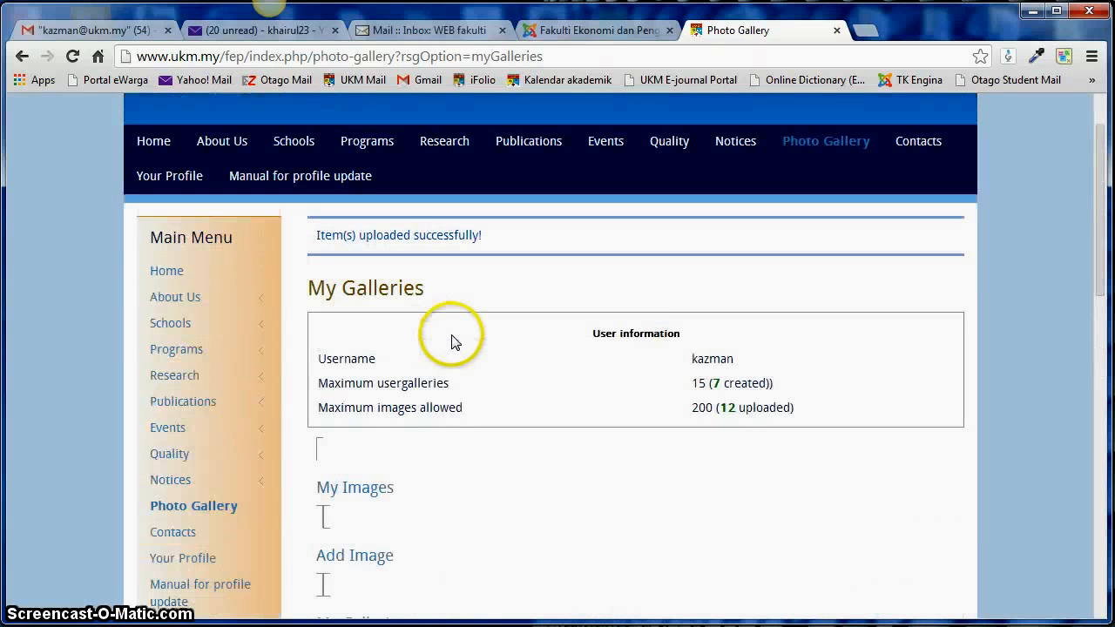
pyautogui.scroll(1, 598, 450)
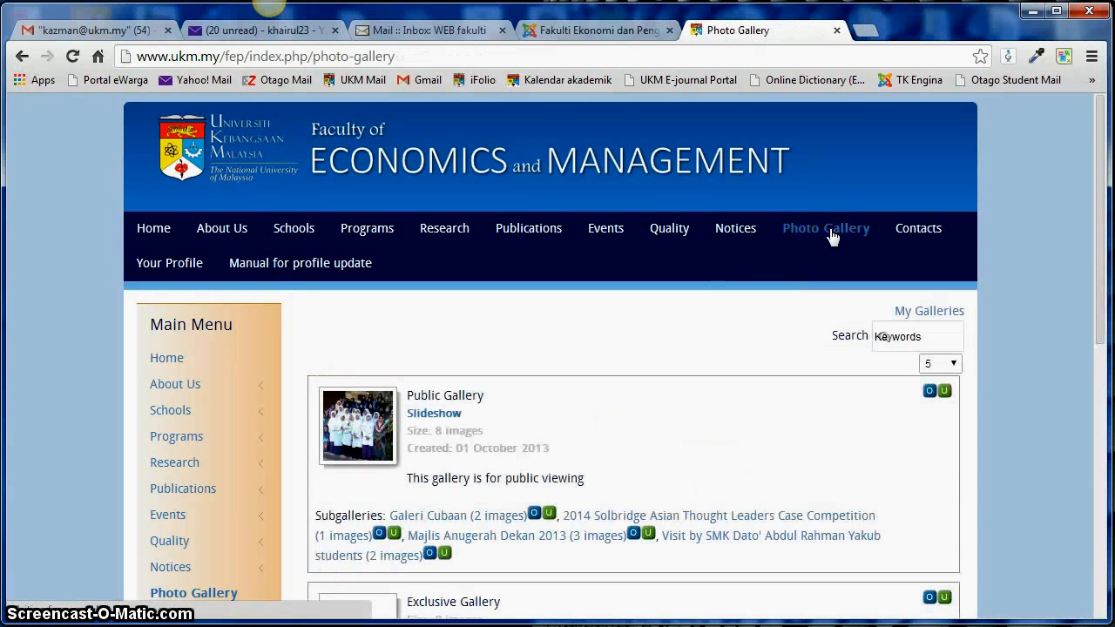
# Examine the Public Gallery and Exclusive Gallery entries, including their subgalleries and the ownership markers
pyautogui.scroll(-2, 678, 340)
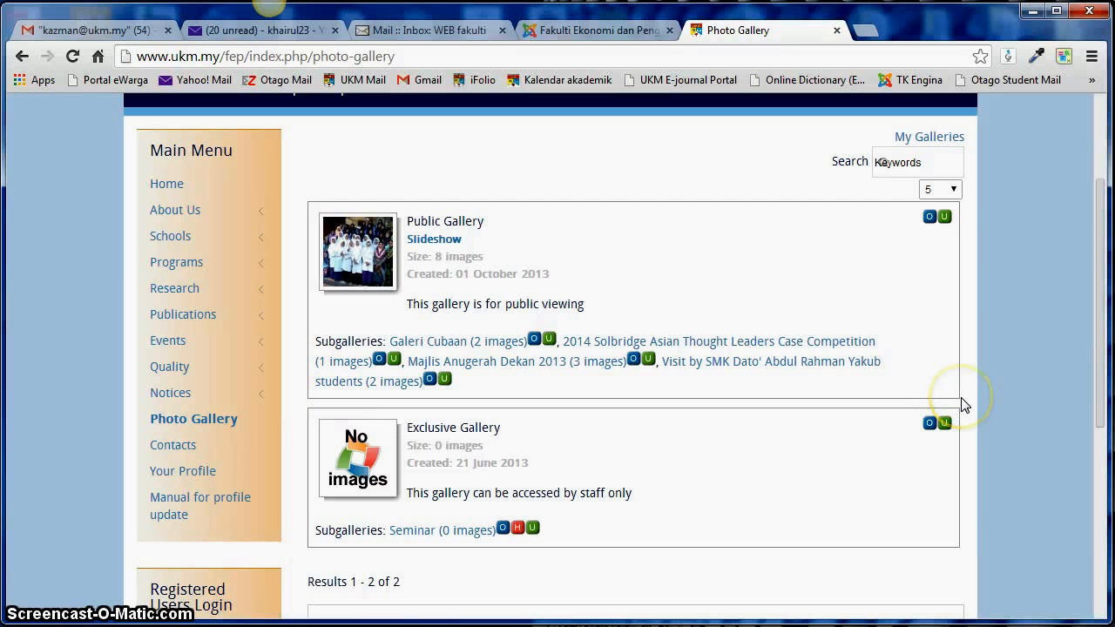
pyautogui.scroll(-1, 946, 413)
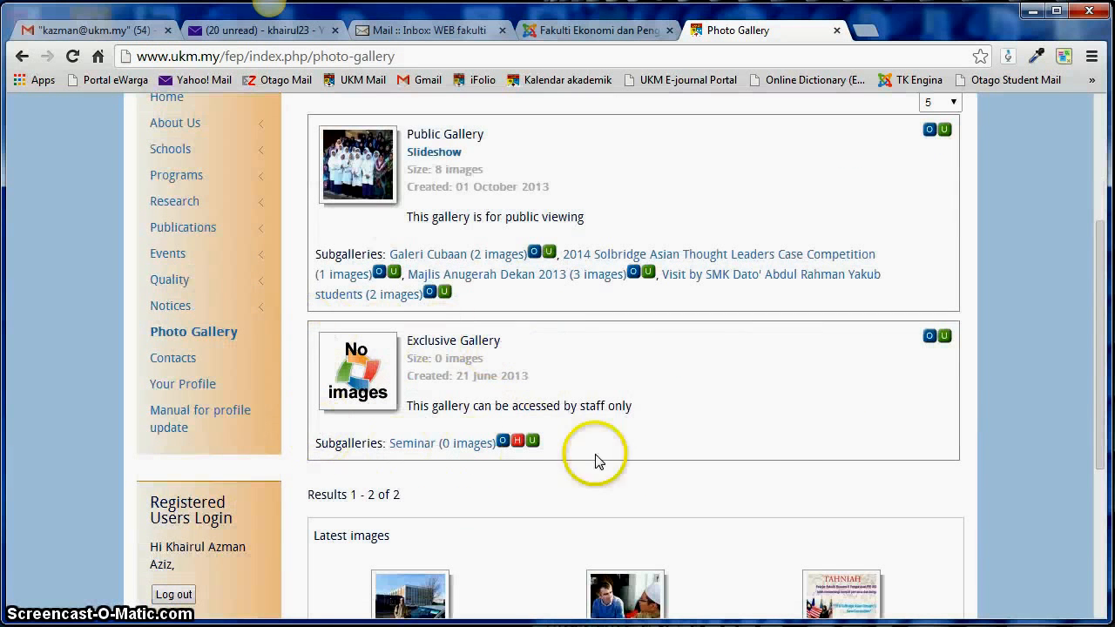
pyautogui.moveTo(934, 337)
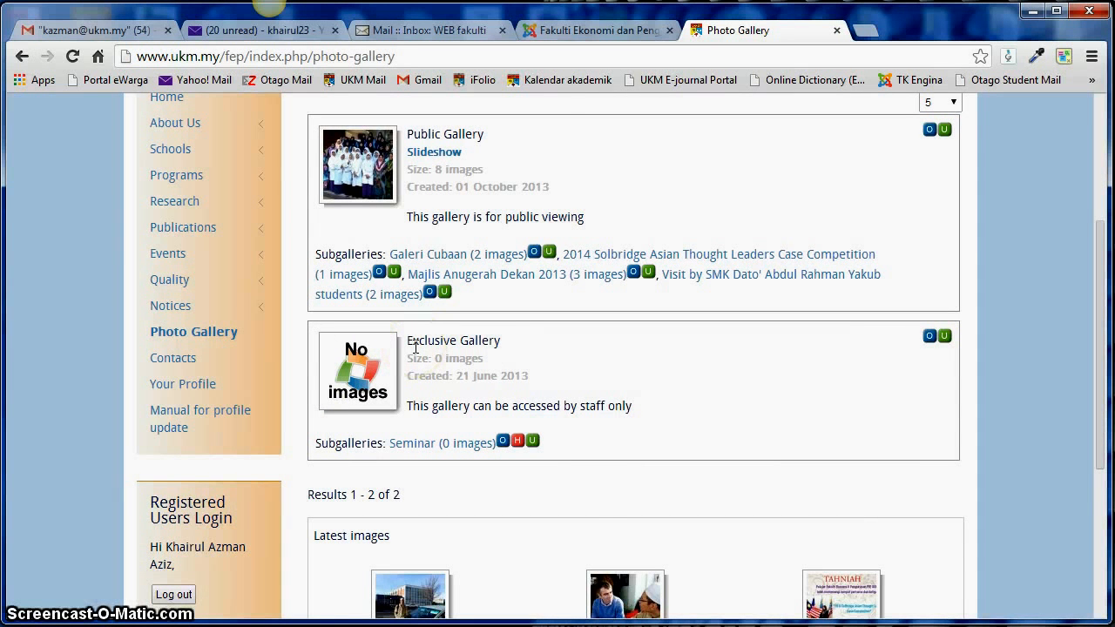
pyautogui.scroll(2, 583, 496)
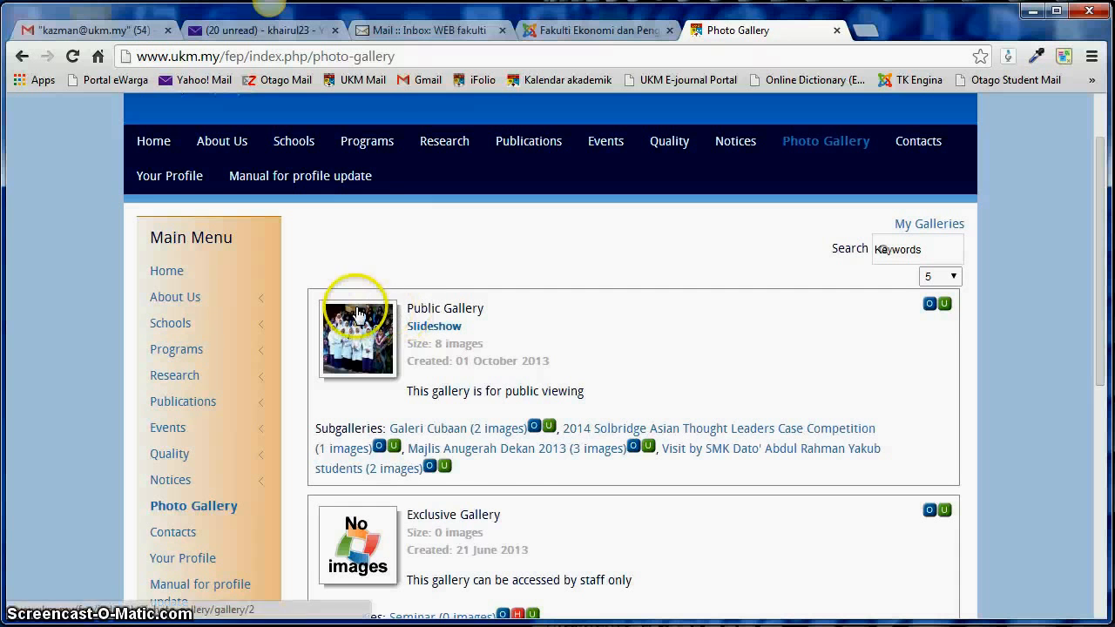
pyautogui.moveTo(536, 428)
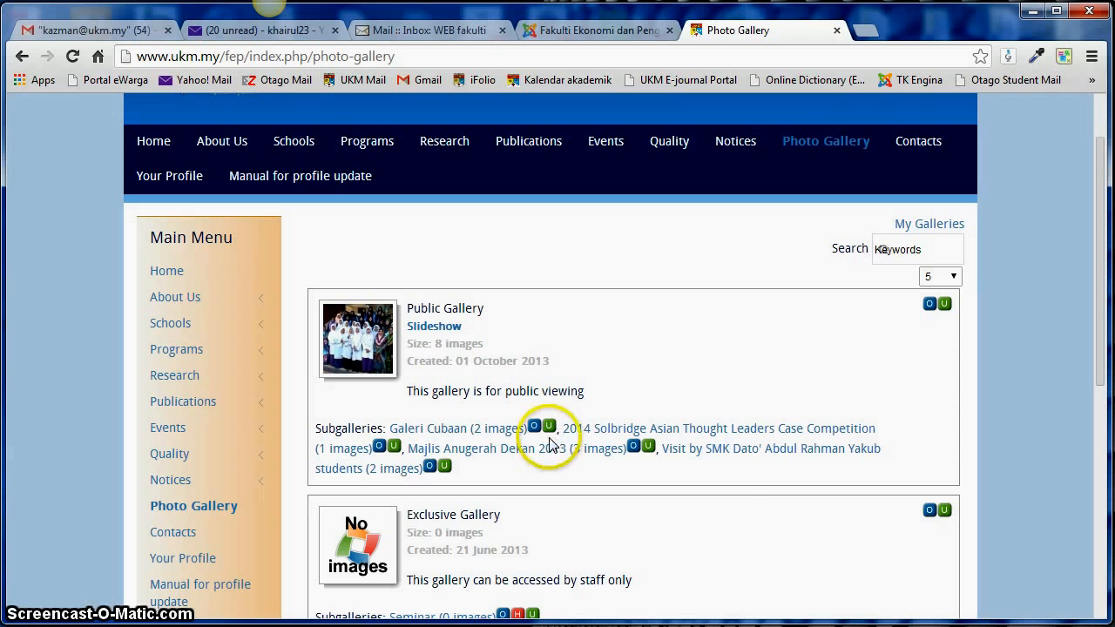
pyautogui.moveTo(631, 458)
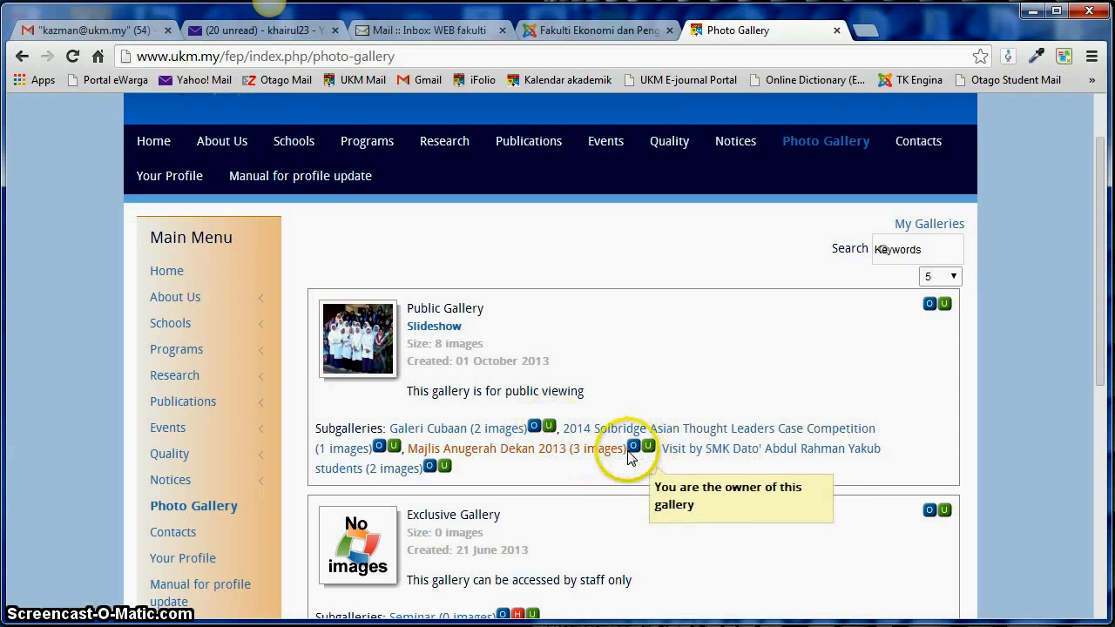
pyautogui.scroll(-1, 548, 469)
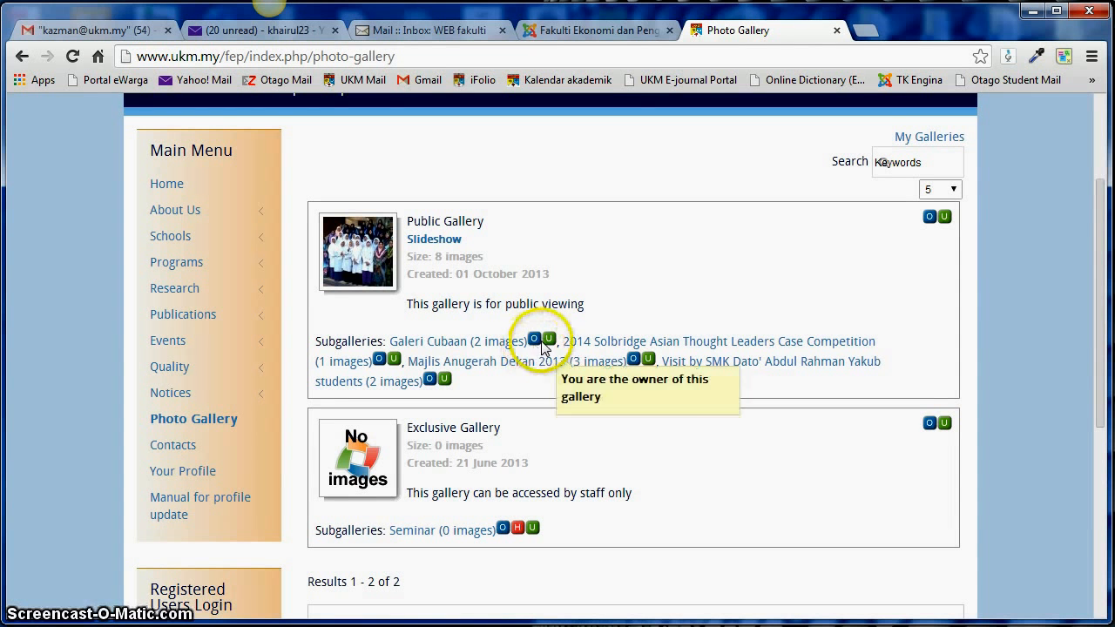
pyautogui.moveTo(538, 346)
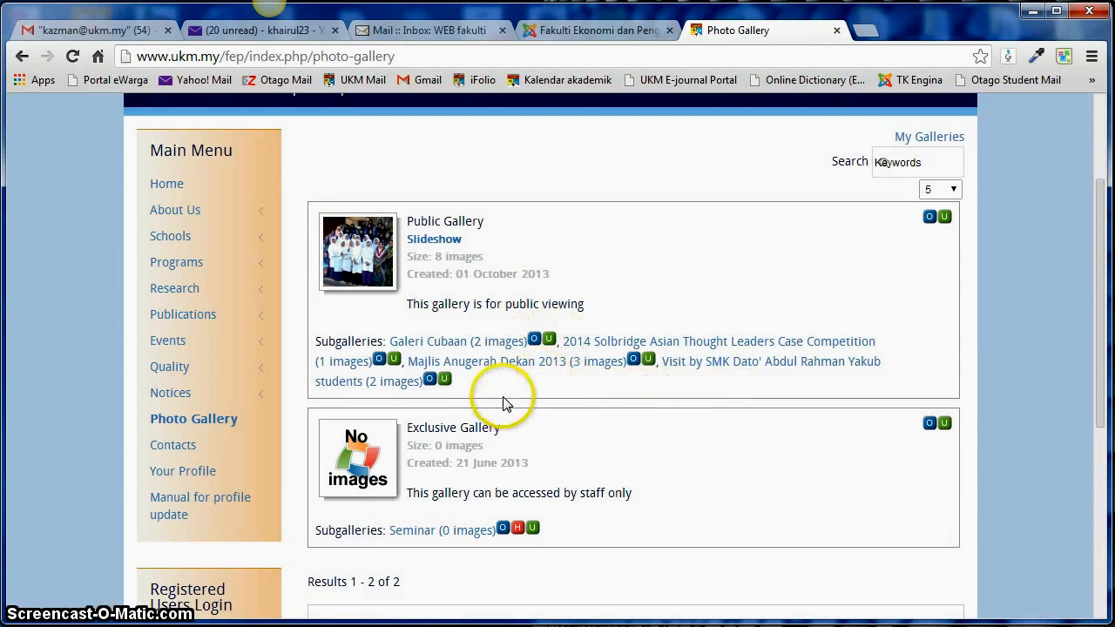
pyautogui.scroll(2, 527, 388)
pyautogui.scroll(-1, 526, 376)
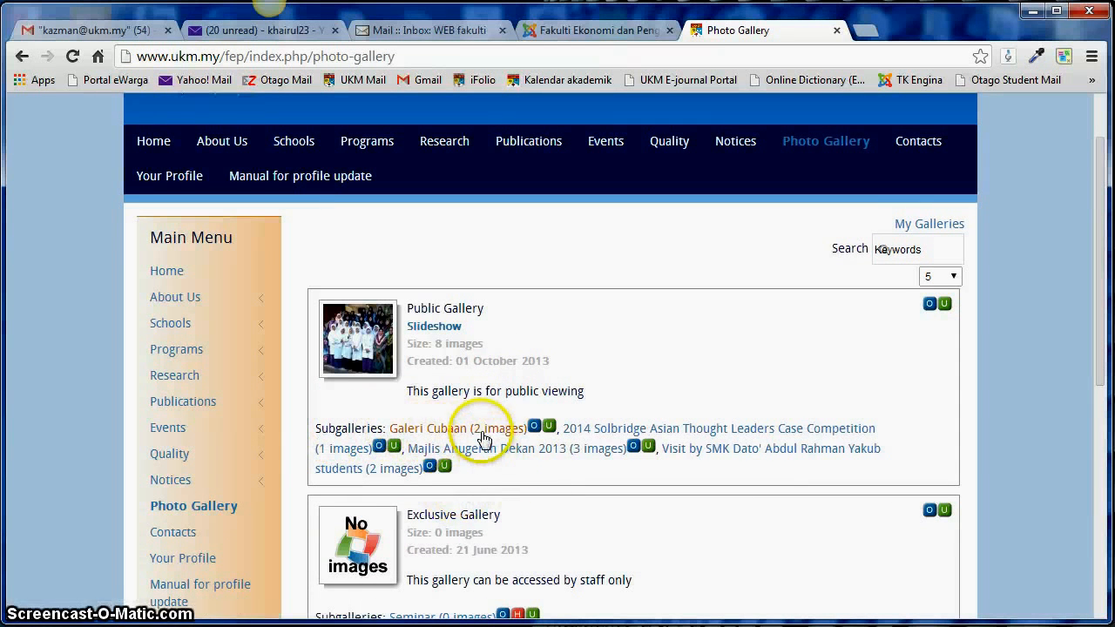
# Open Galeri Cubaan from the Public Gallery subgalleries and view the Saya dan Examiner image with its download option
pyautogui.click(434, 432)
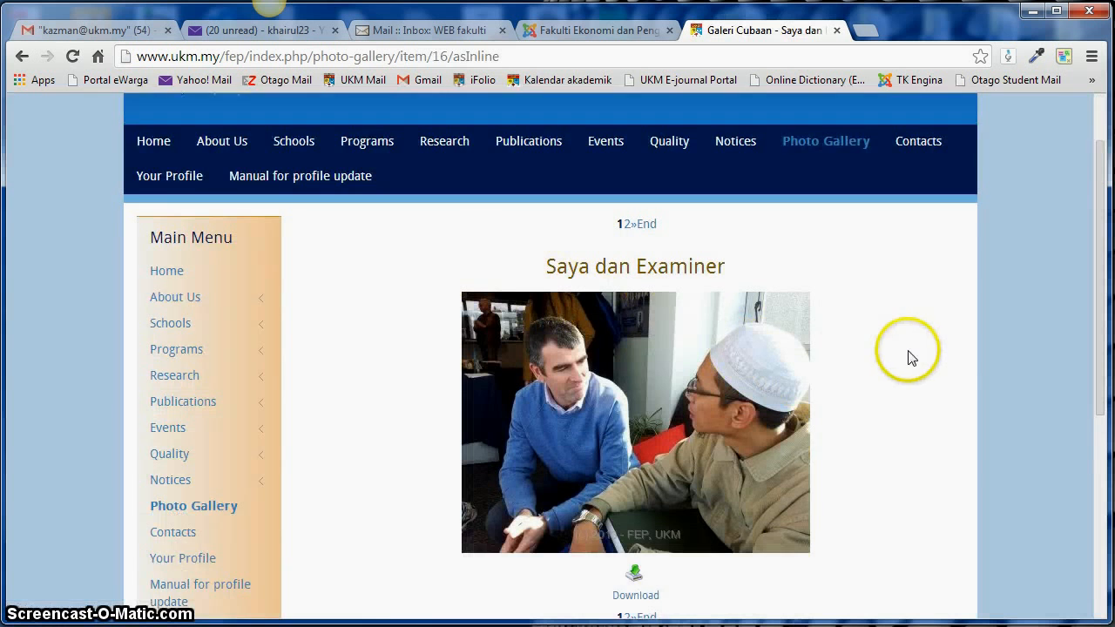
pyautogui.scroll(-1, 909, 357)
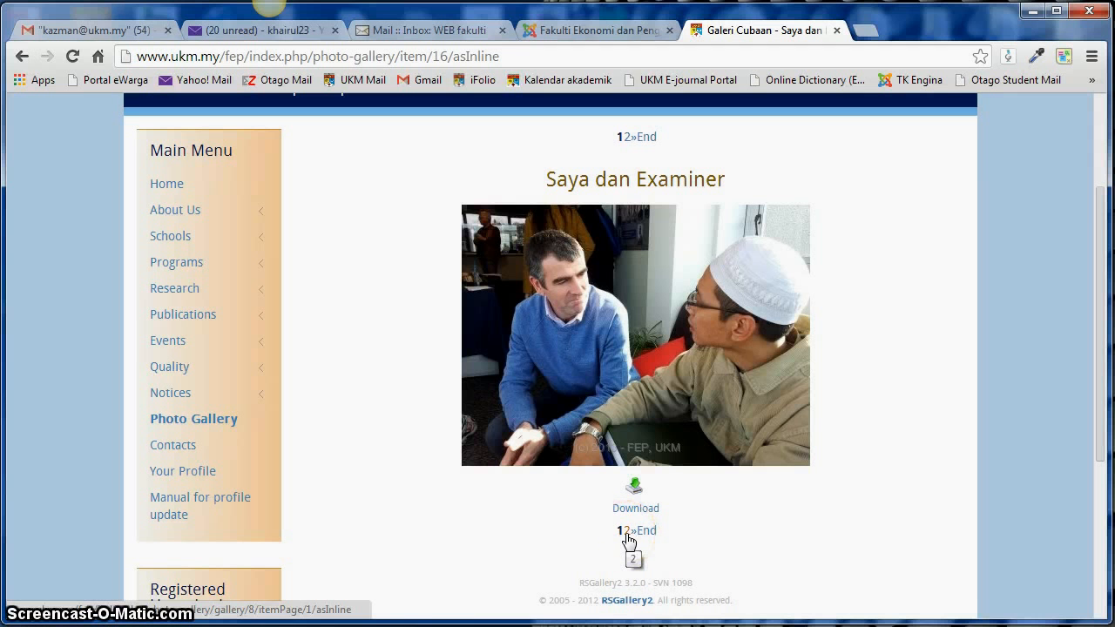
pyautogui.click(636, 506)
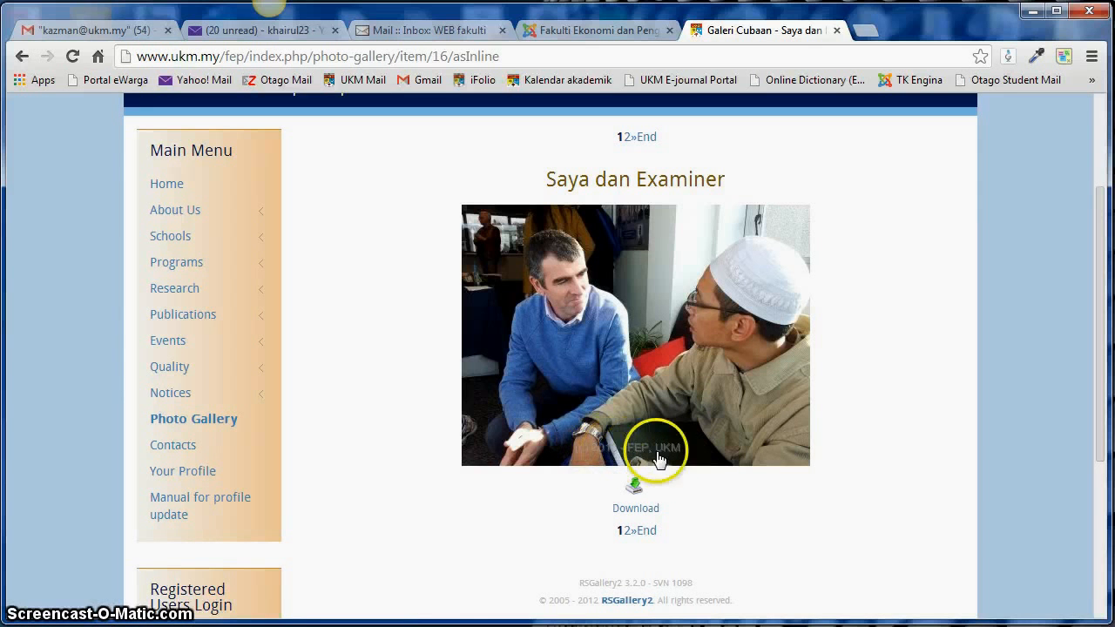
# Show the second image of Galeri Cubaan, Masjid Dunedin, and look over its page
pyautogui.click(626, 532)
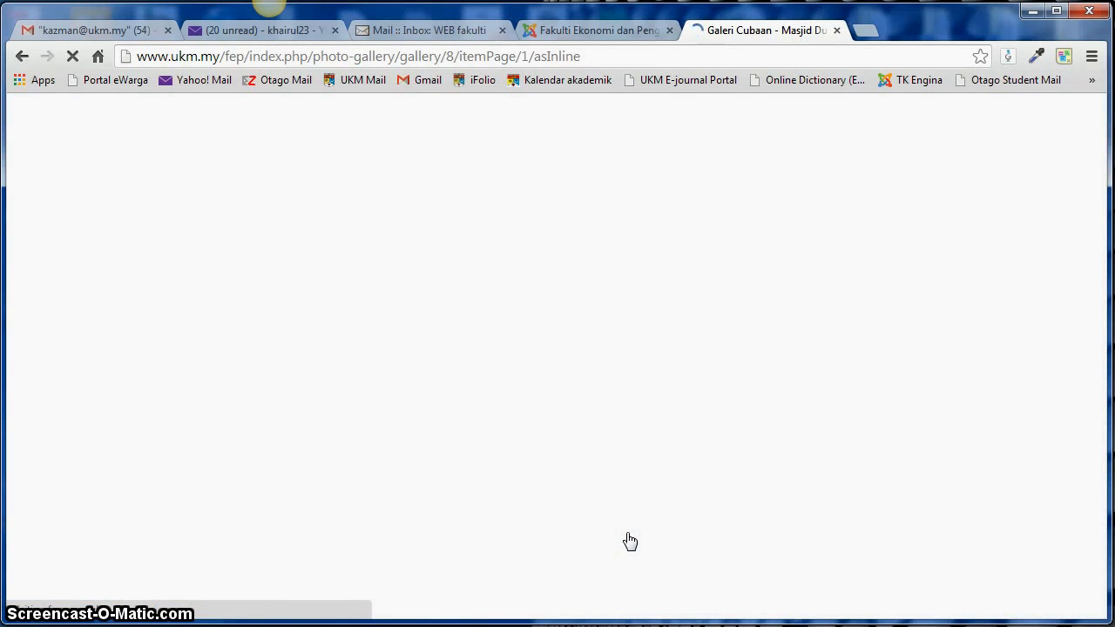
pyautogui.scroll(-2, 627, 533)
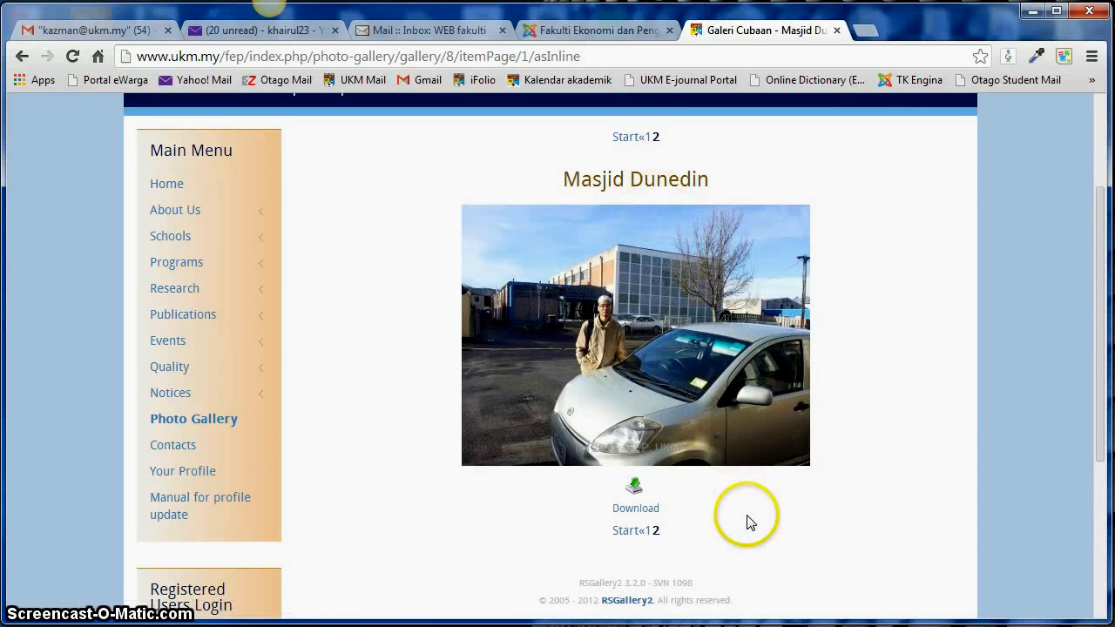
pyautogui.scroll(-2, 747, 520)
pyautogui.scroll(4, 746, 520)
pyautogui.scroll(-3, 748, 520)
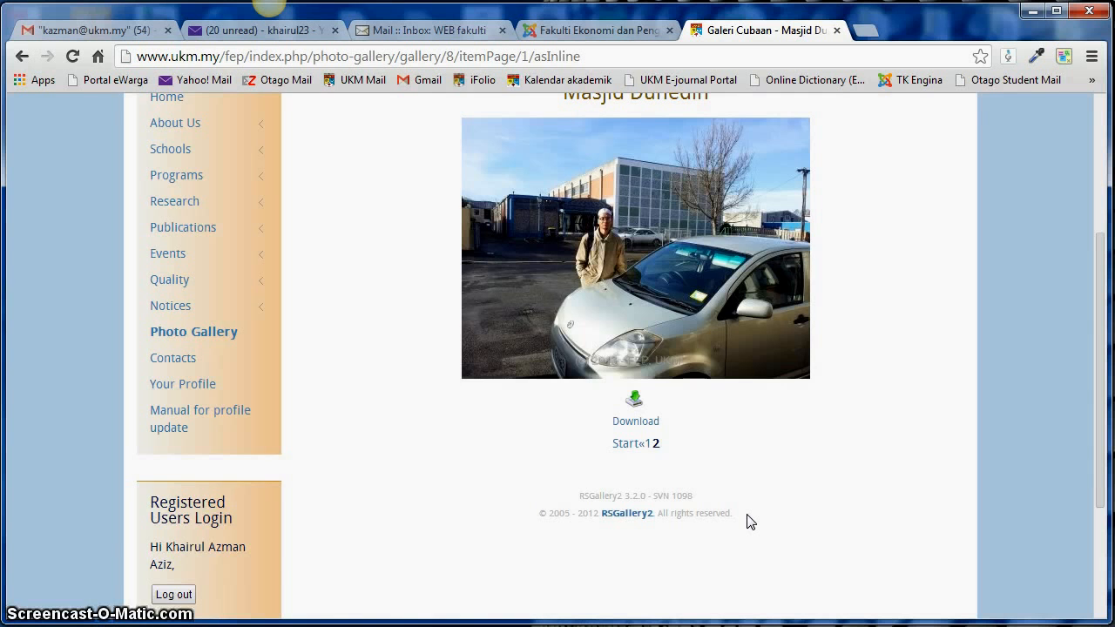
pyautogui.scroll(1, 746, 521)
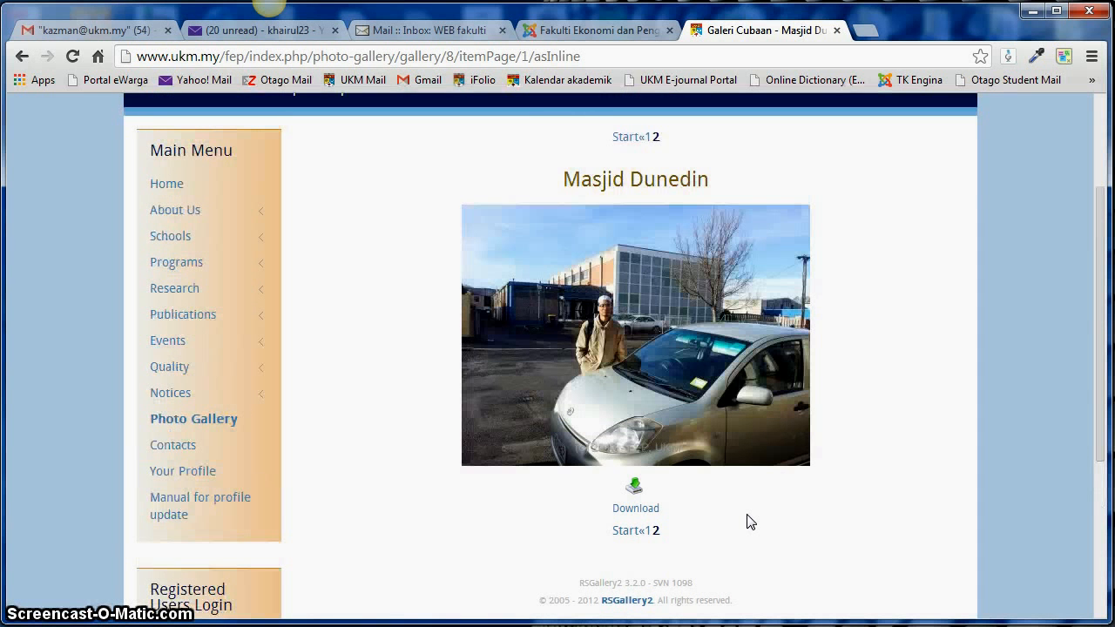
pyautogui.scroll(1, 747, 522)
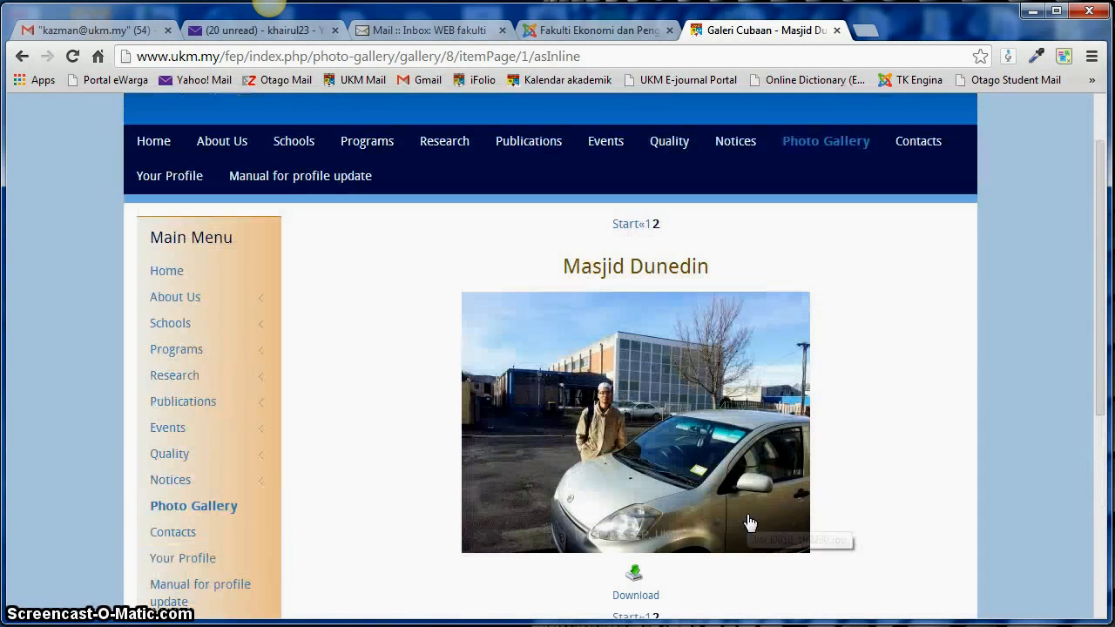
pyautogui.scroll(-2, 749, 521)
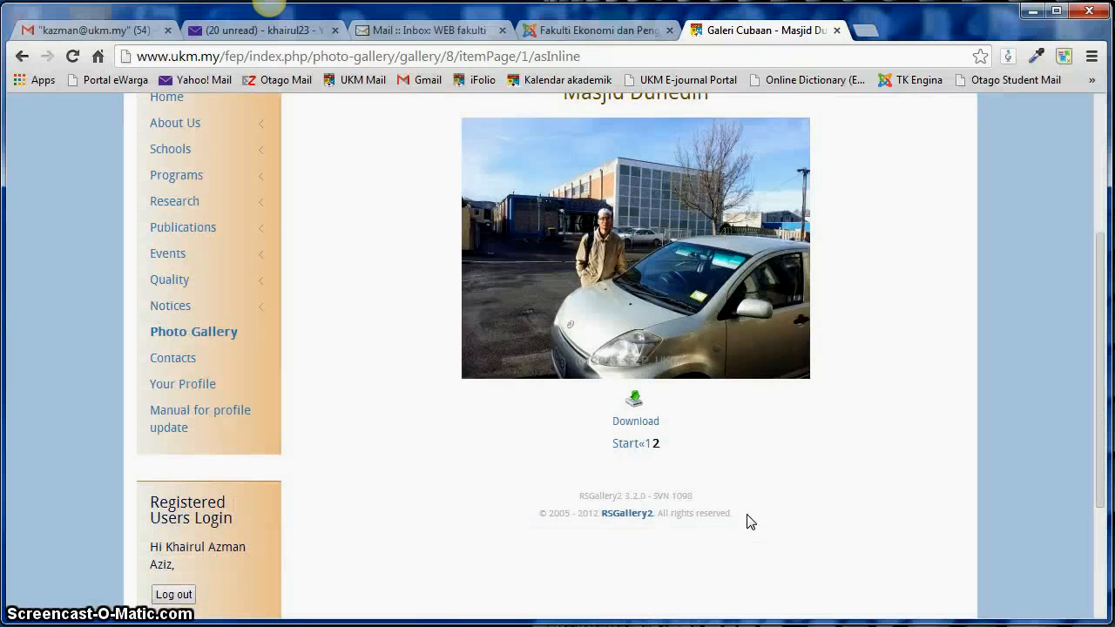